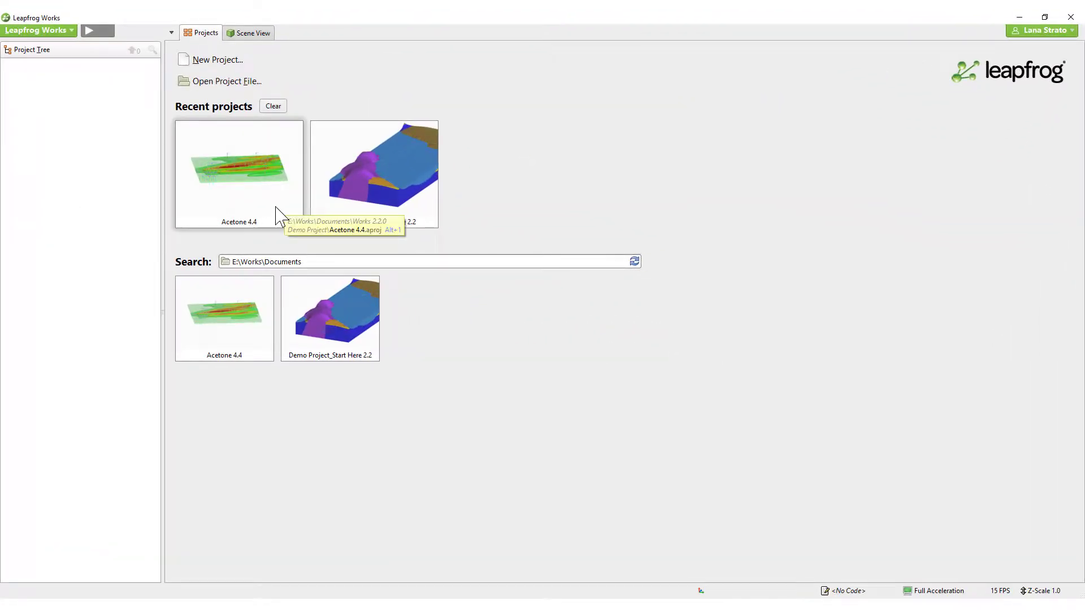
# Open the Acetone 4.4 project, accept the reference code prompt, and empty the 3D scene
pyautogui.click(278, 215)
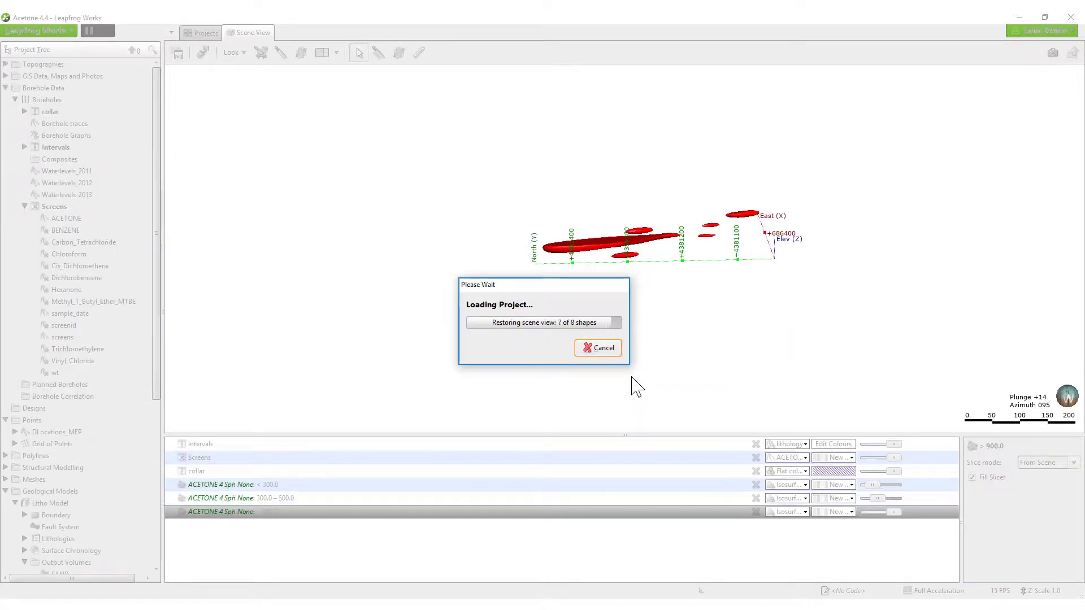
pyautogui.click(599, 346)
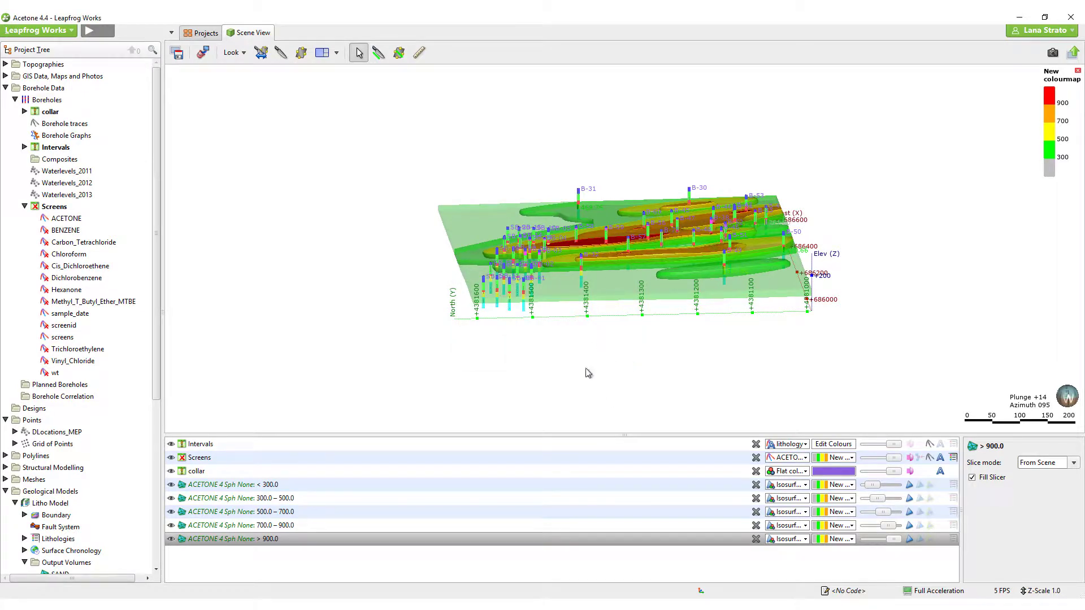
pyautogui.moveTo(561, 286); pyautogui.dragTo(639, 289)
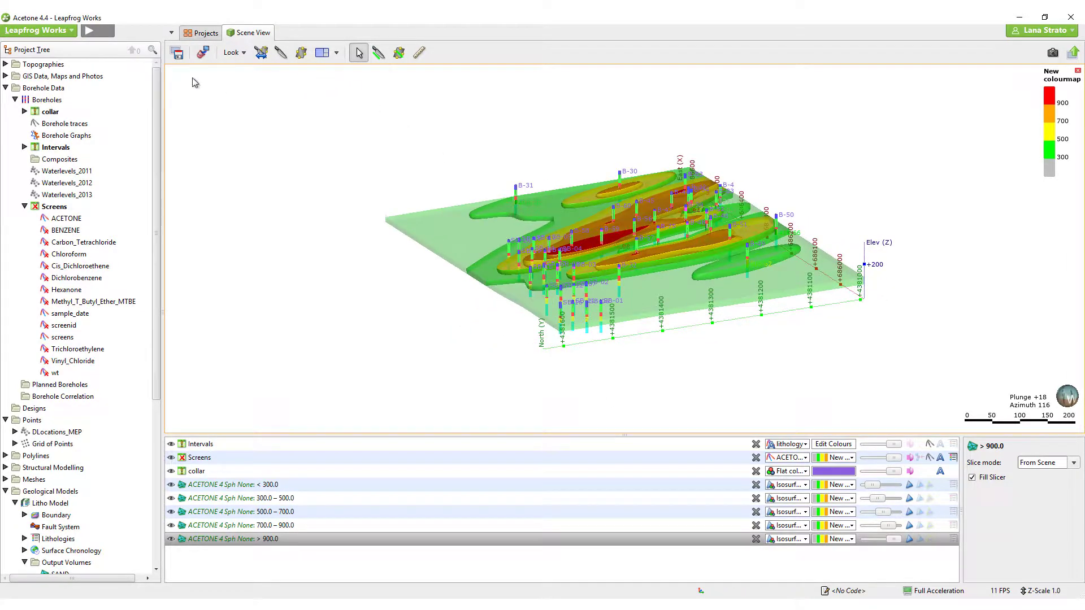
pyautogui.click(202, 53)
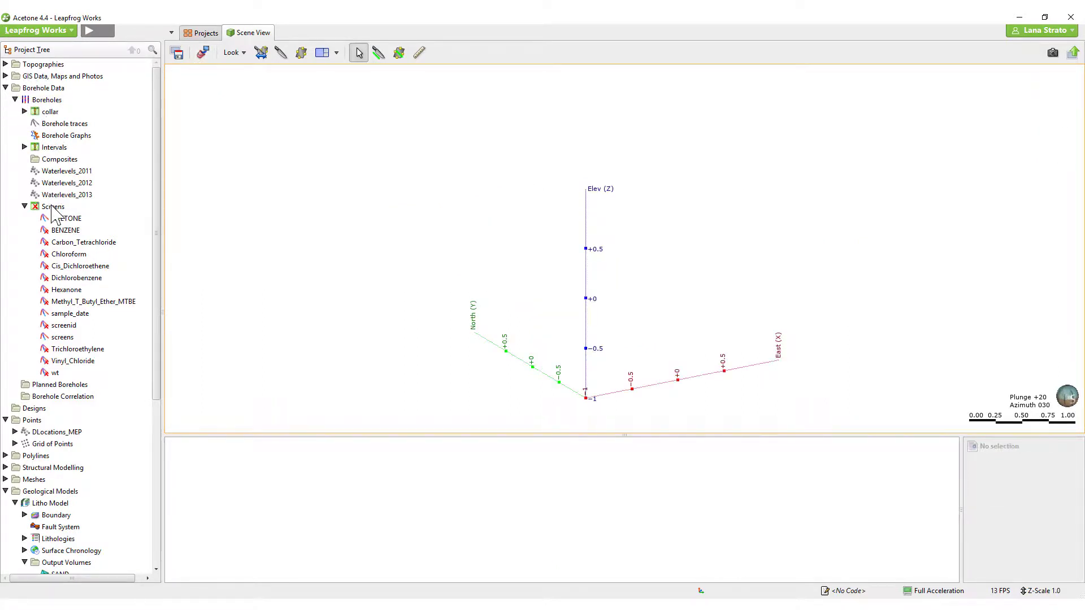
# Add the Screens data to the 3D scene and colour it by ACETONE values
pyautogui.moveTo(56, 208); pyautogui.dragTo(244, 225)
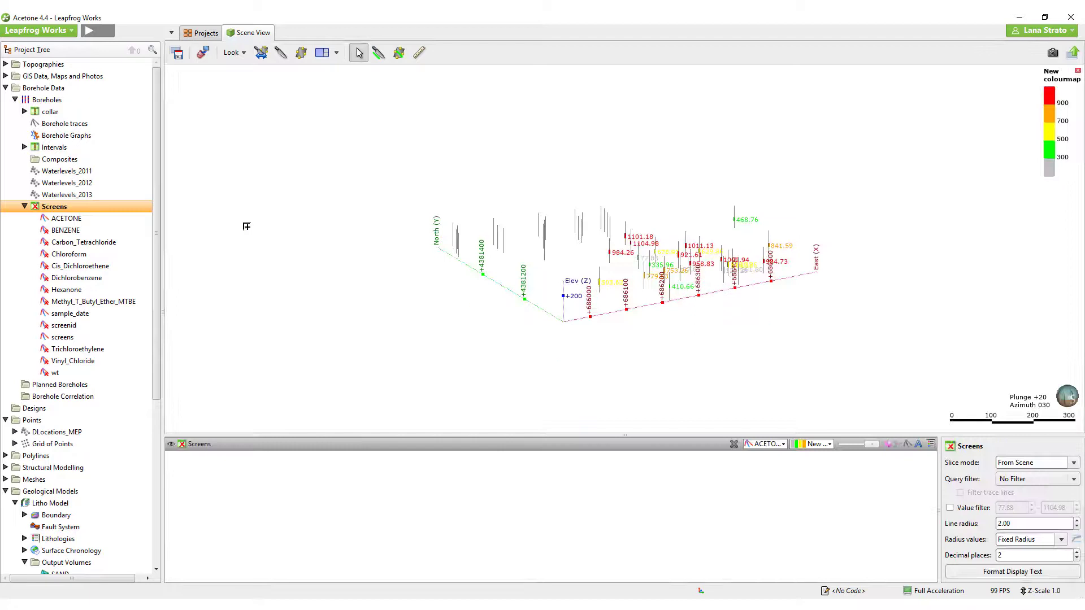
pyautogui.moveTo(853, 262); pyautogui.dragTo(769, 435)
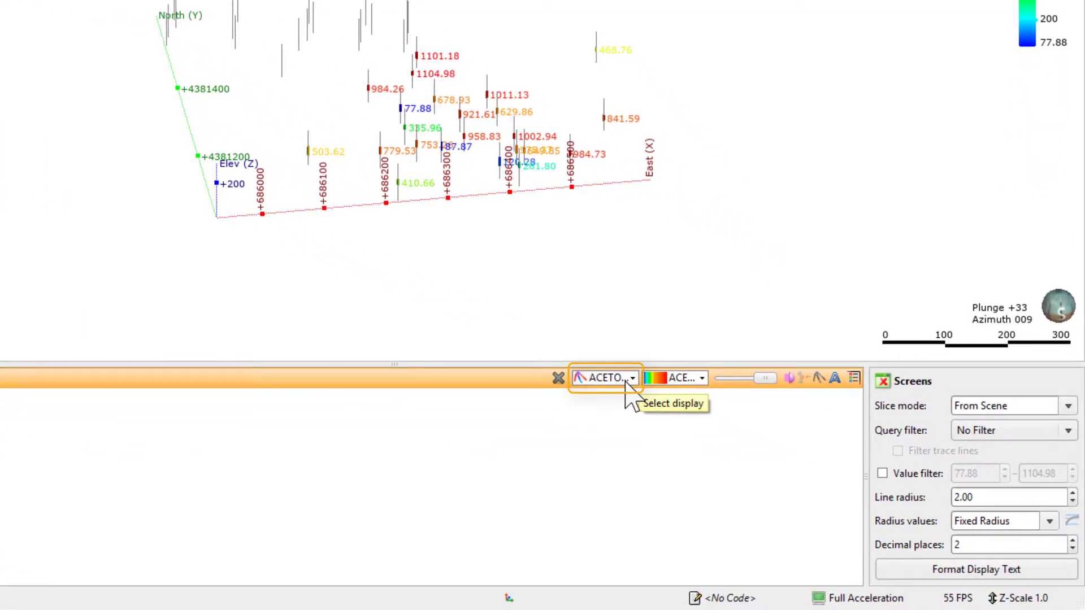
pyautogui.click(628, 379)
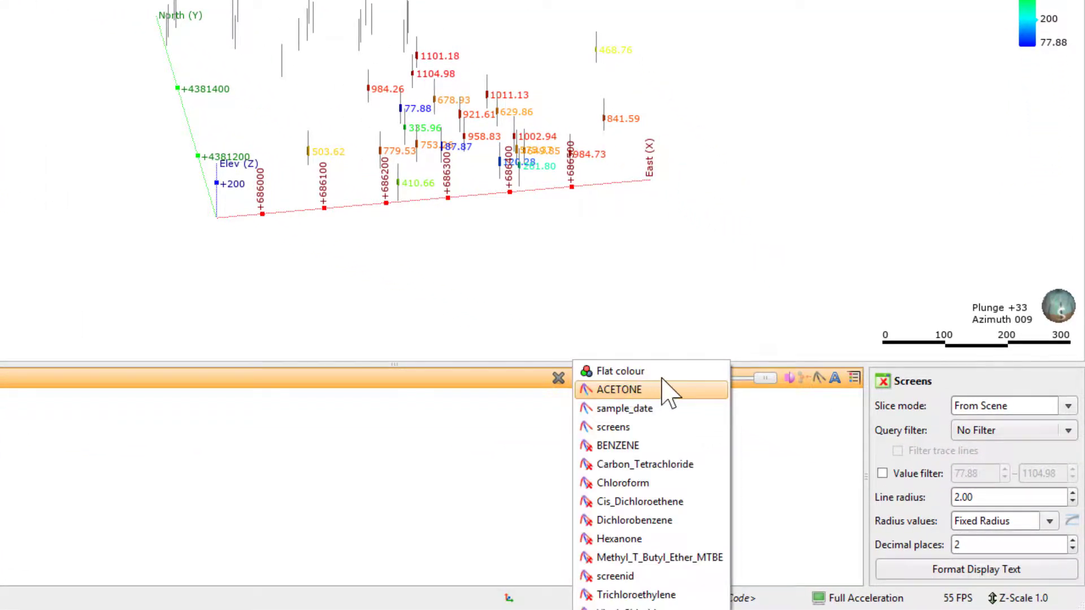
pyautogui.click(688, 390)
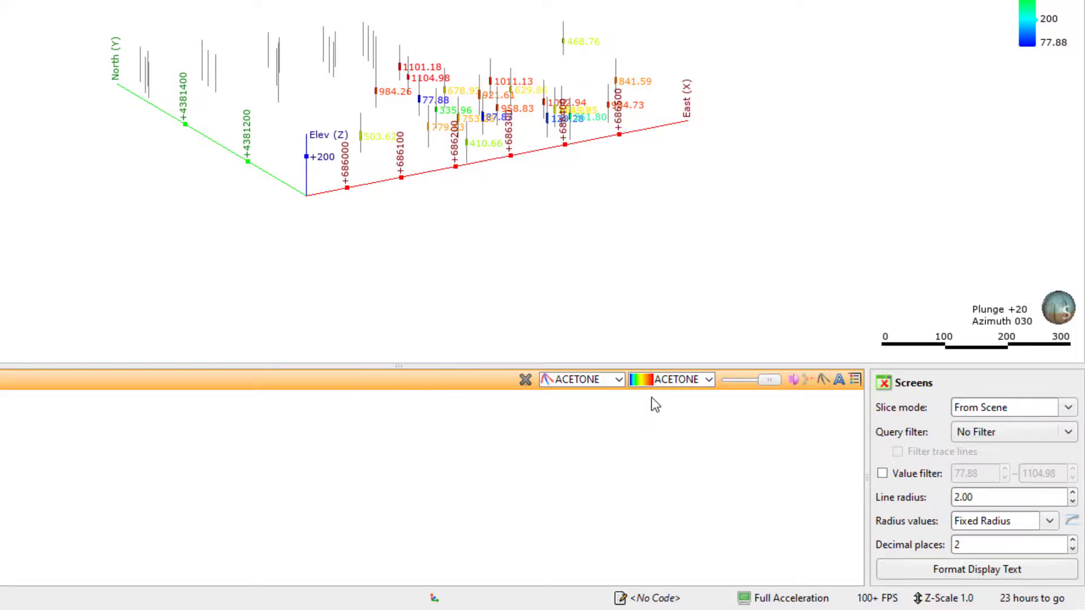
# Reshape the ACETONE colourmap into a 3-line quantile curve from 492.0 to 800.216667
pyautogui.click(708, 382)
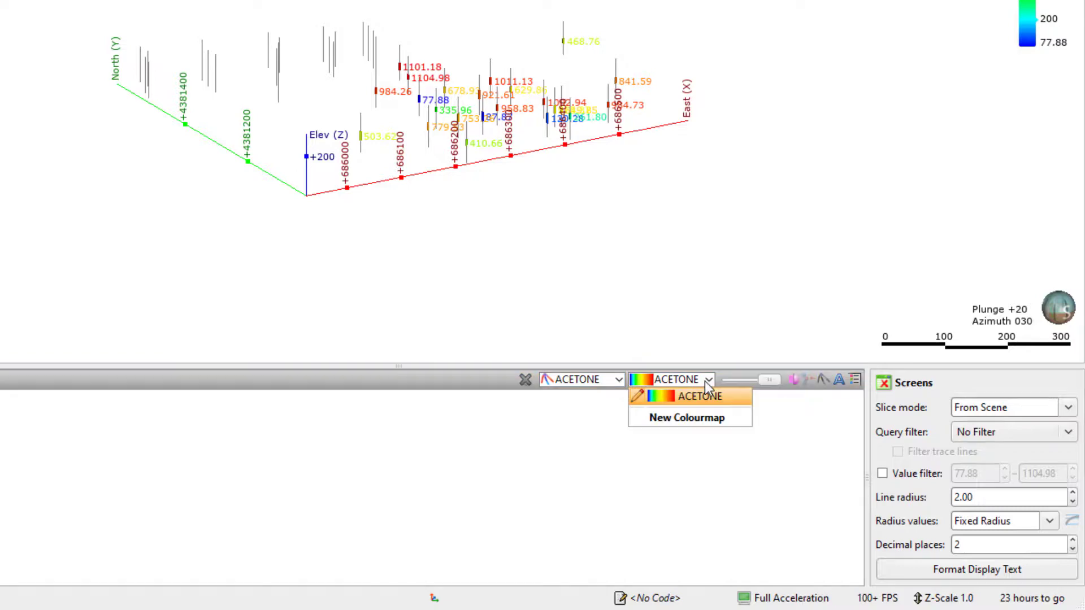
pyautogui.click(638, 399)
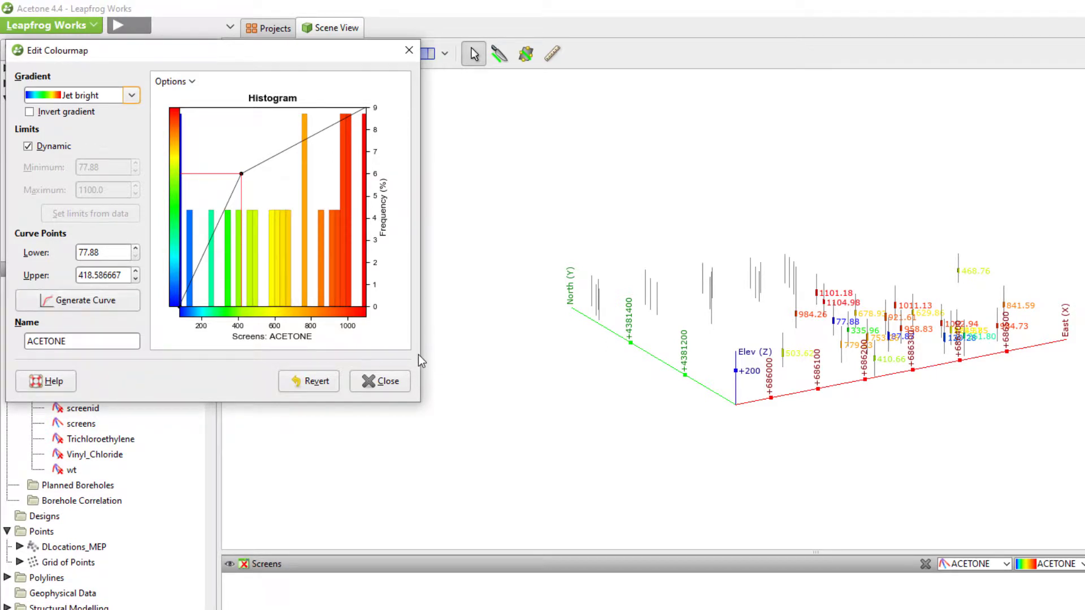
pyautogui.moveTo(242, 173); pyautogui.dragTo(292, 210)
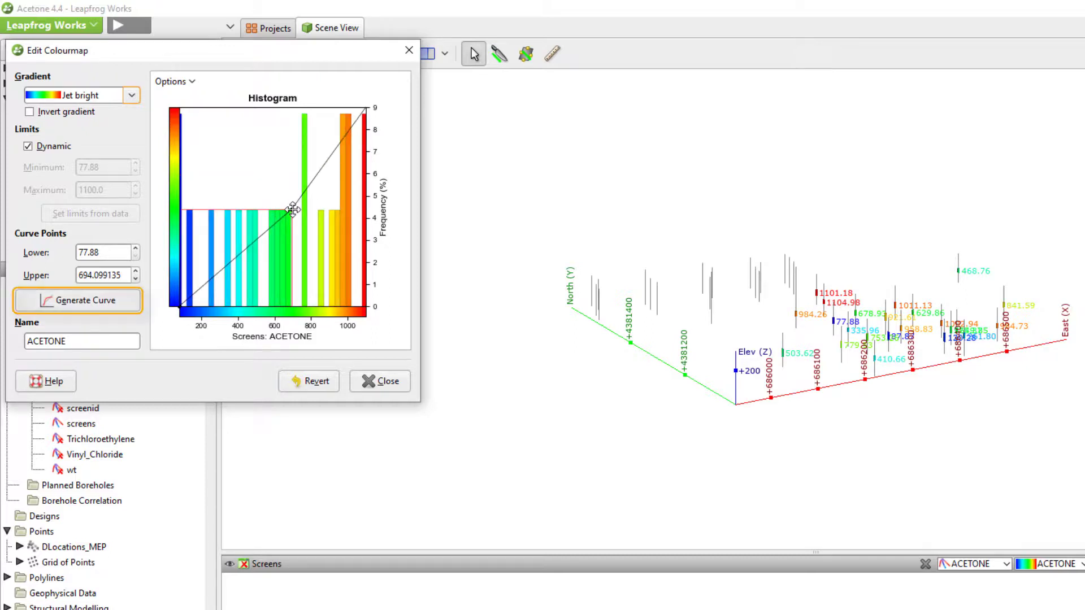
pyautogui.click(117, 302)
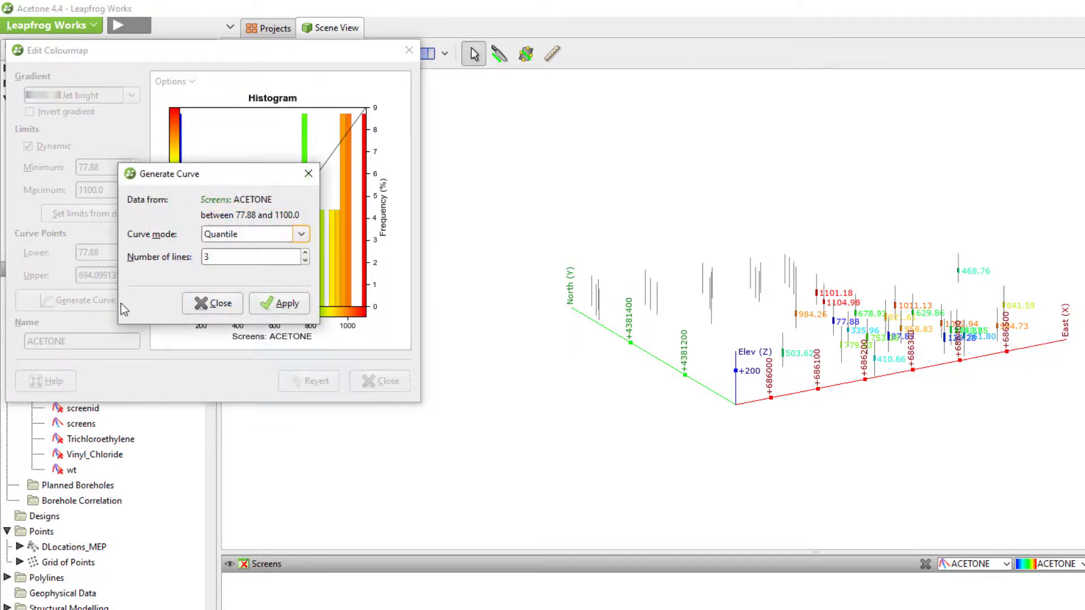
pyautogui.click(279, 303)
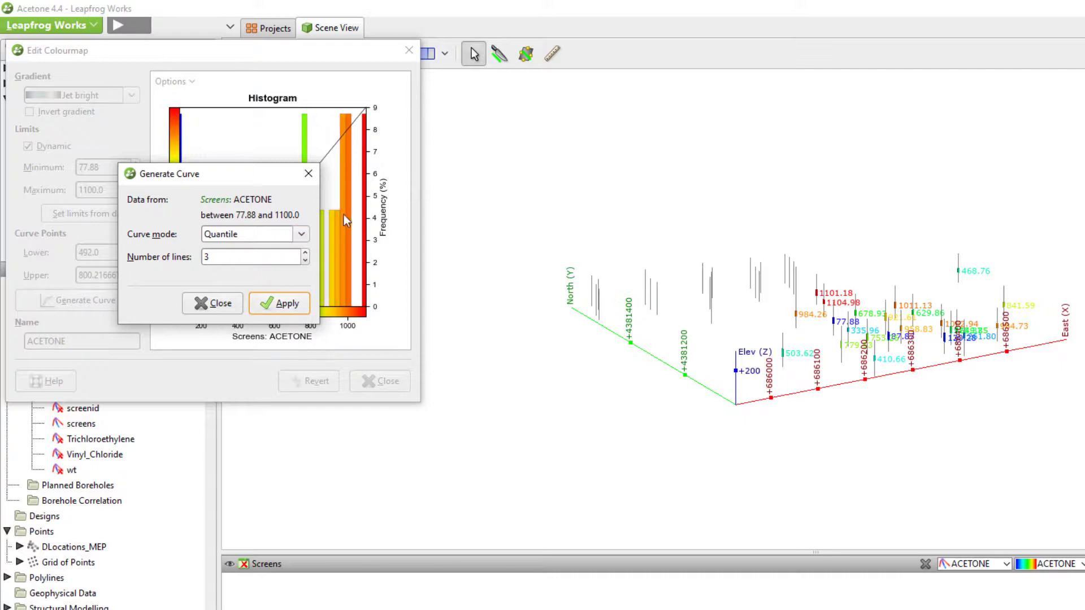
pyautogui.click(309, 174)
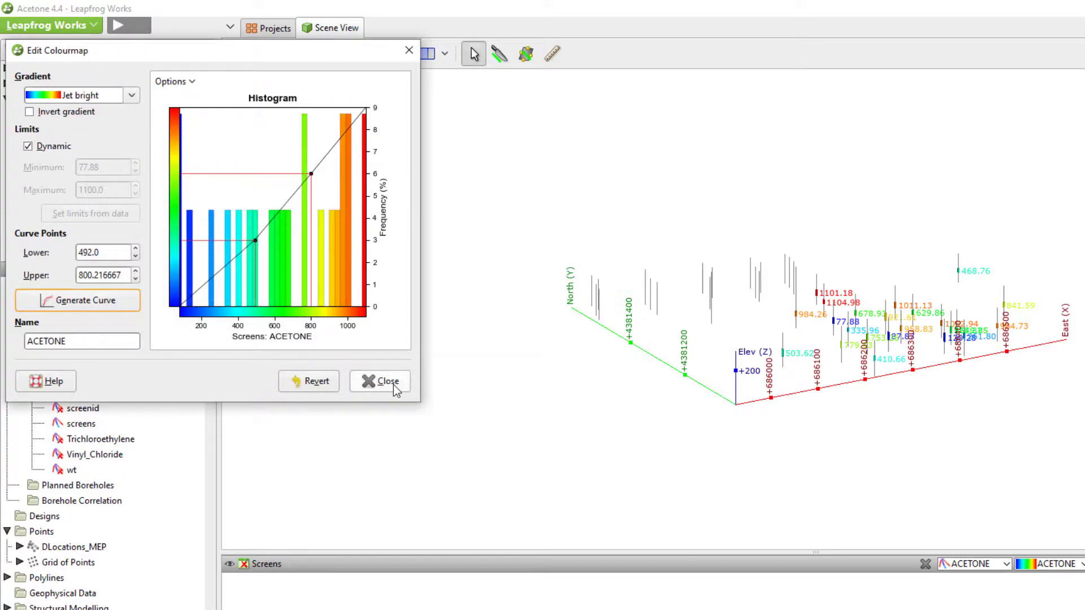
pyautogui.click(392, 382)
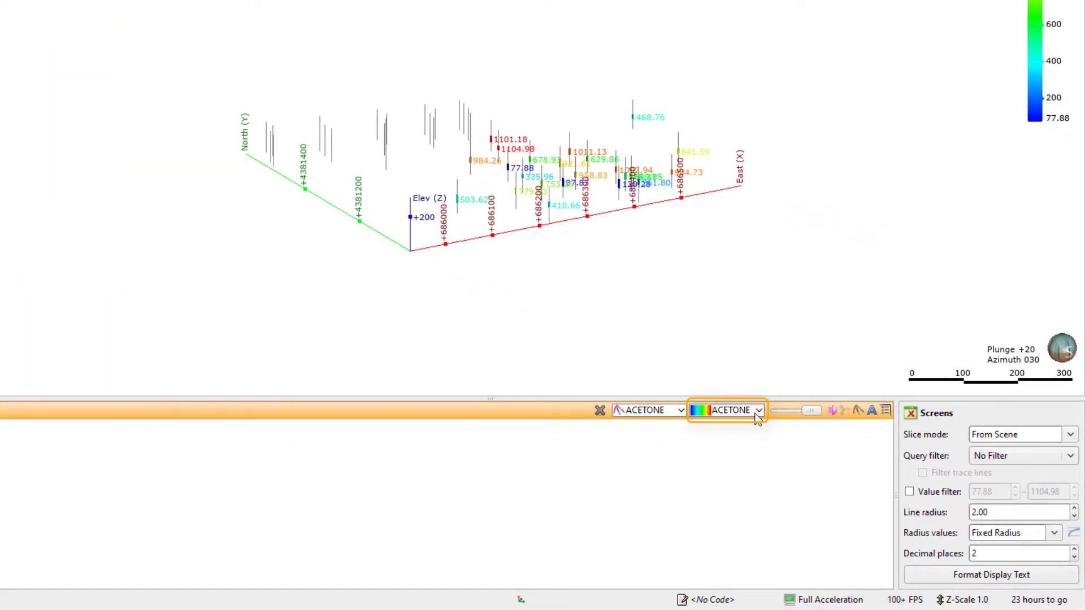
# Create a new discrete colourmap for the ACETONE values
pyautogui.click(757, 412)
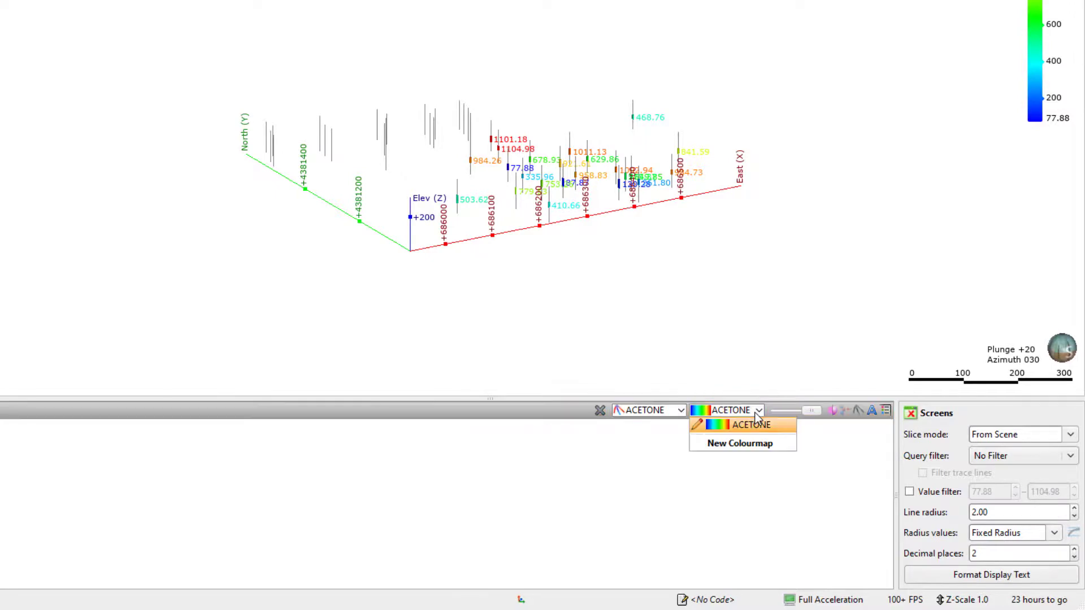
pyautogui.click(774, 448)
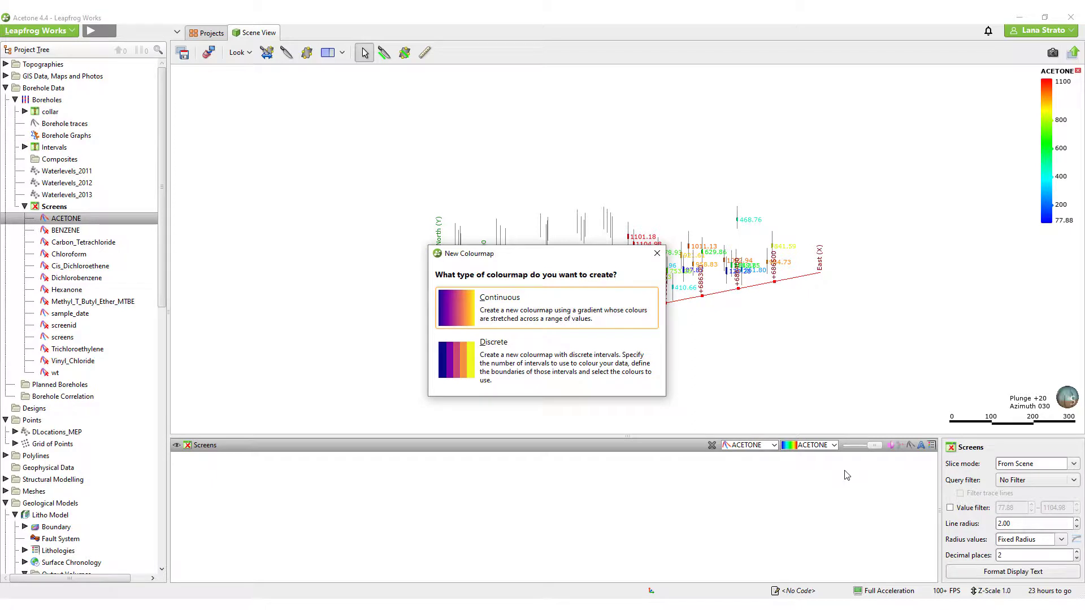
pyautogui.press('Tab')
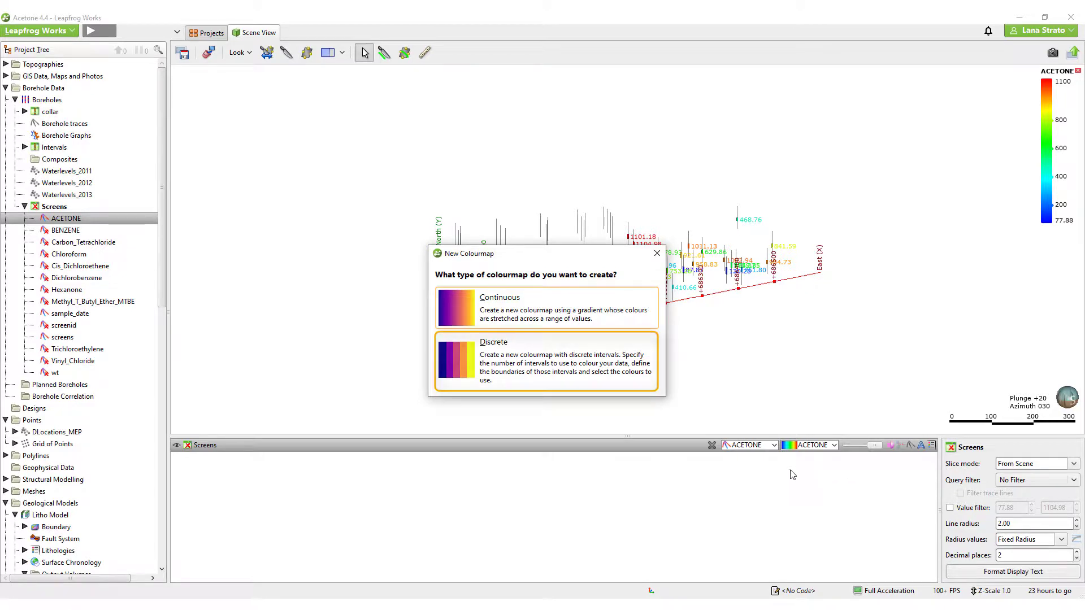
pyautogui.click(624, 360)
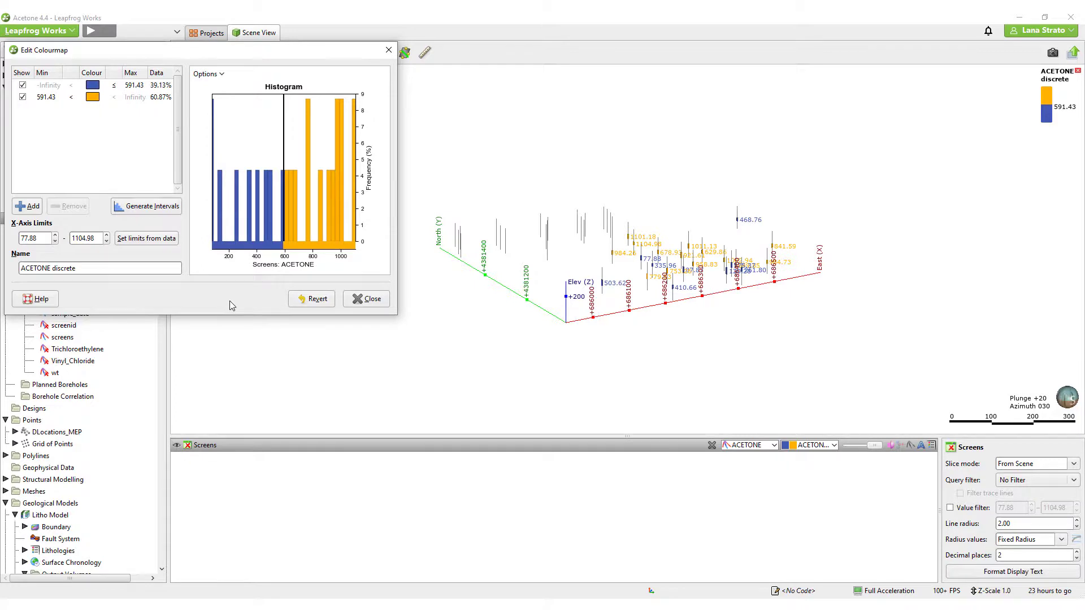
# Generate six coloured intervals (468.76 to 1011.13) in the discrete colourmap
pyautogui.click(152, 209)
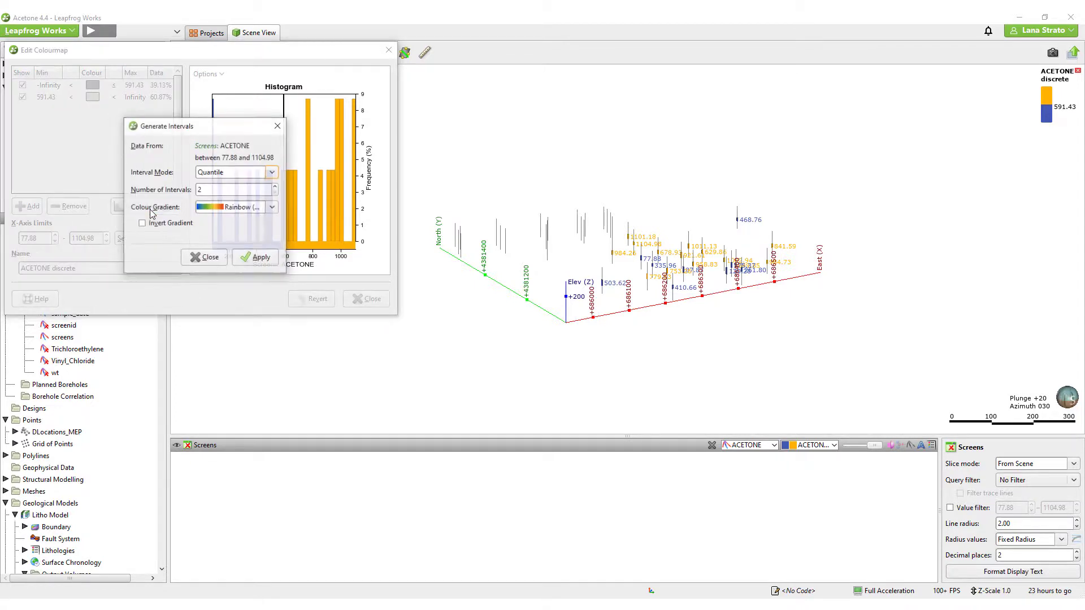
pyautogui.doubleClick(200, 189)
pyautogui.write('6')
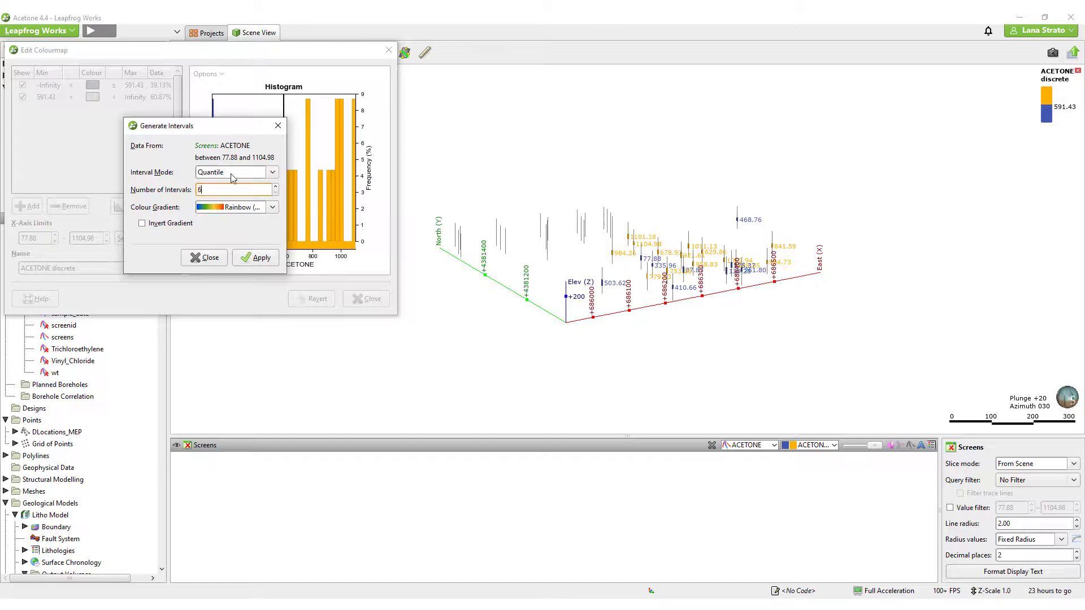
pyautogui.click(232, 172)
pyautogui.click(229, 197)
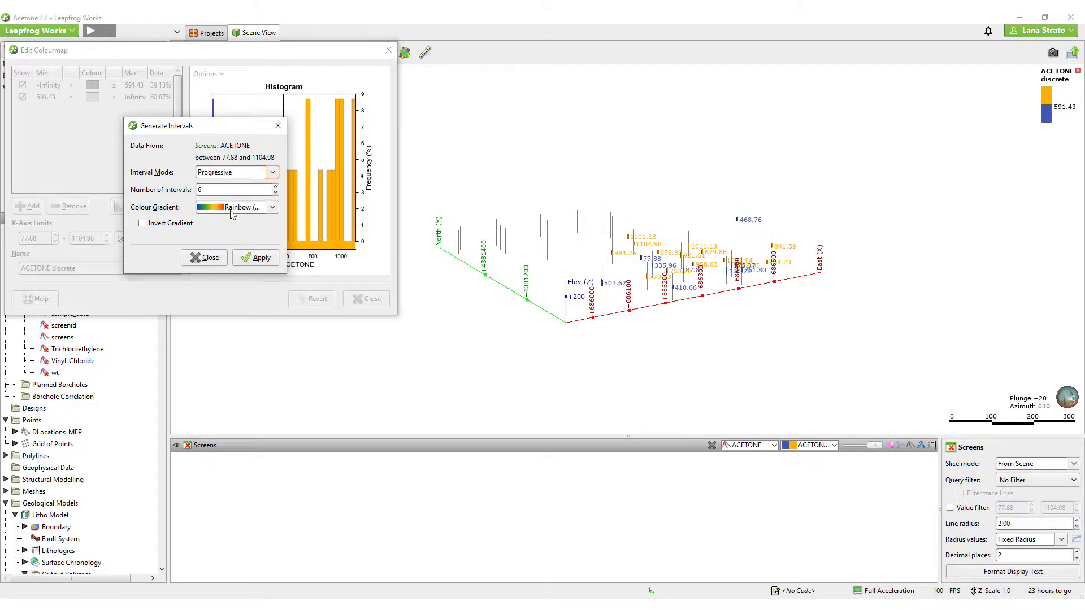
pyautogui.click(256, 259)
pyautogui.click(205, 258)
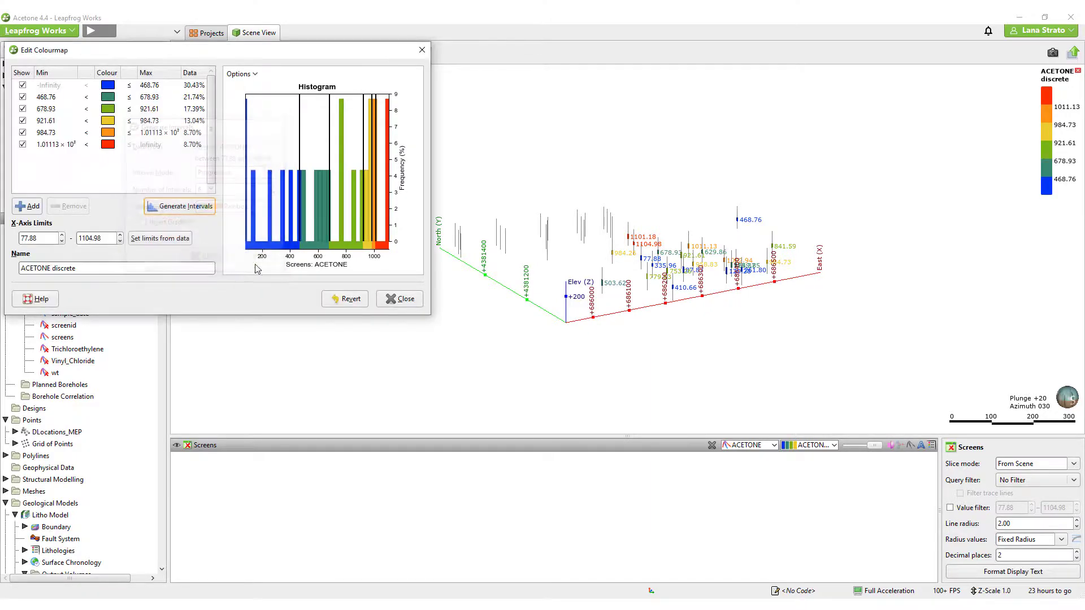
pyautogui.click(399, 298)
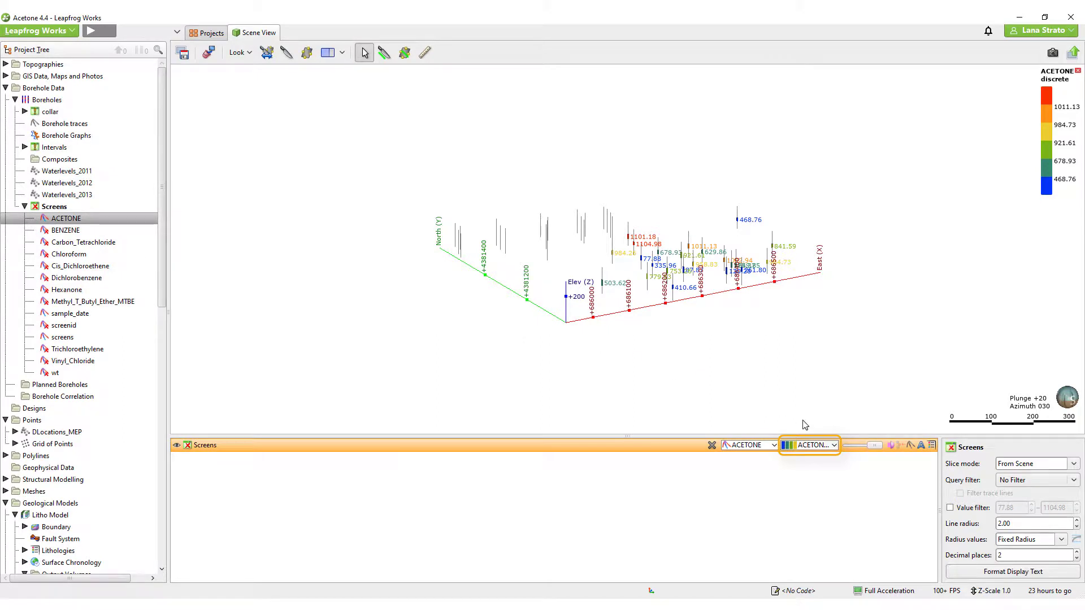
# Delete the 'ACETONE discrete' colourmap and confirm the deletion
pyautogui.click(834, 446)
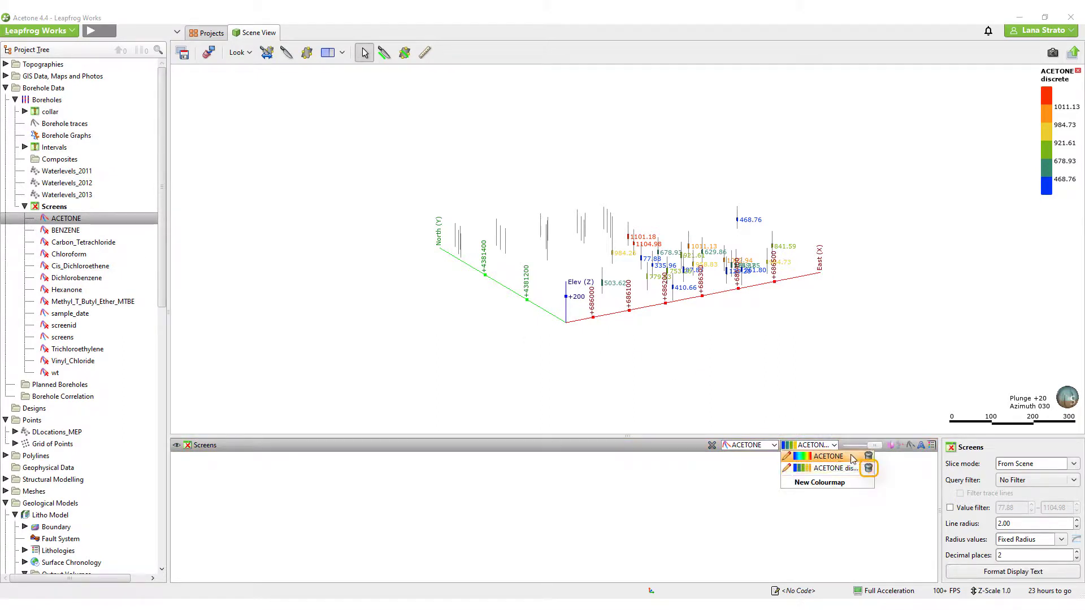
pyautogui.click(868, 468)
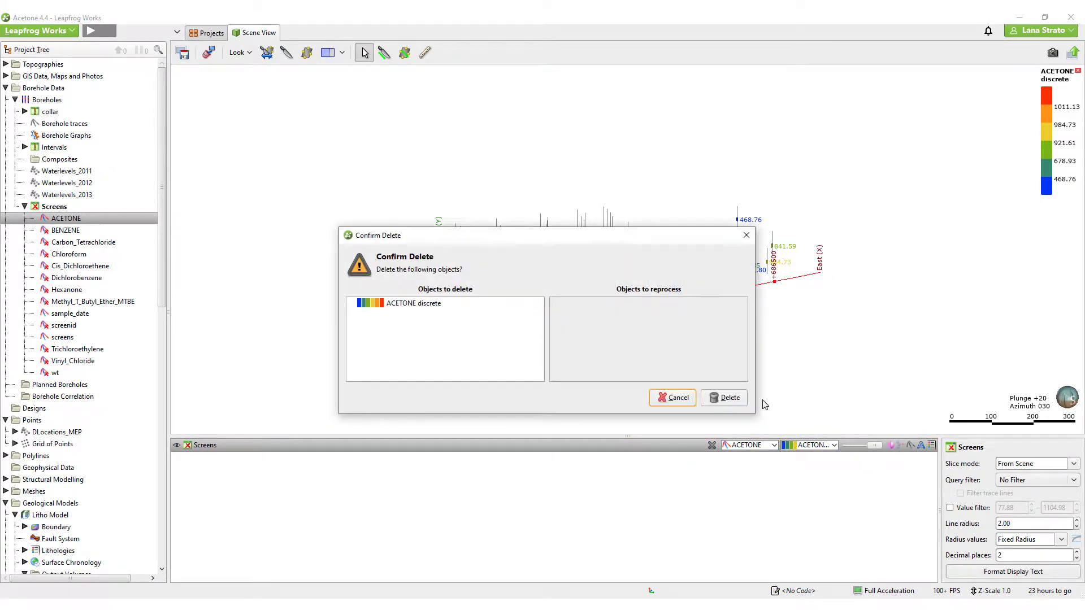
pyautogui.click(730, 398)
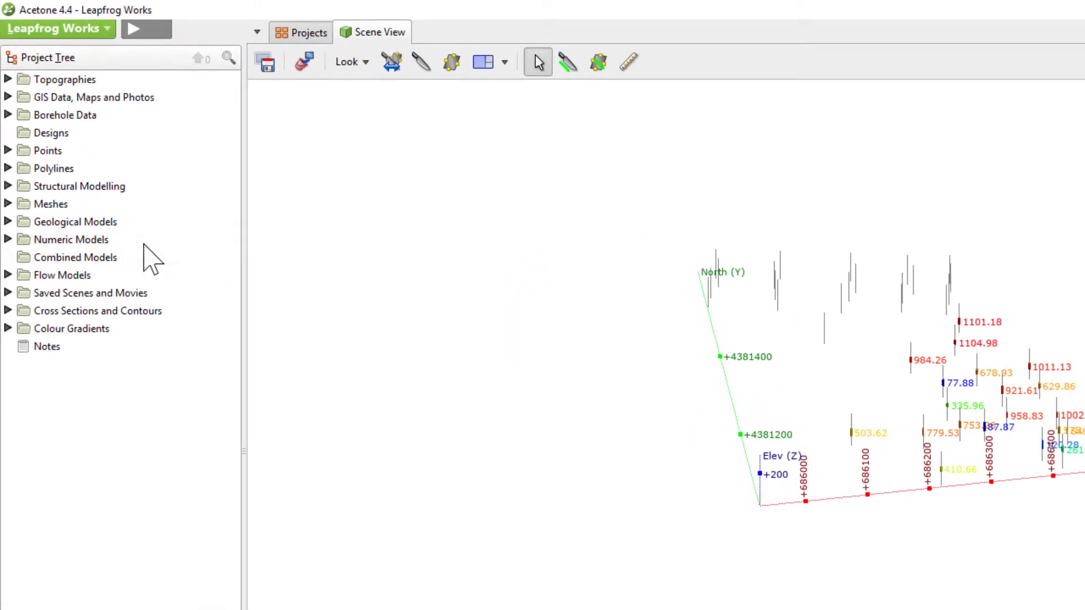
# Start a new RBF interpolant under Numeric Models using the ACETONE values
pyautogui.rightClick(146, 239)
pyautogui.click(266, 250)
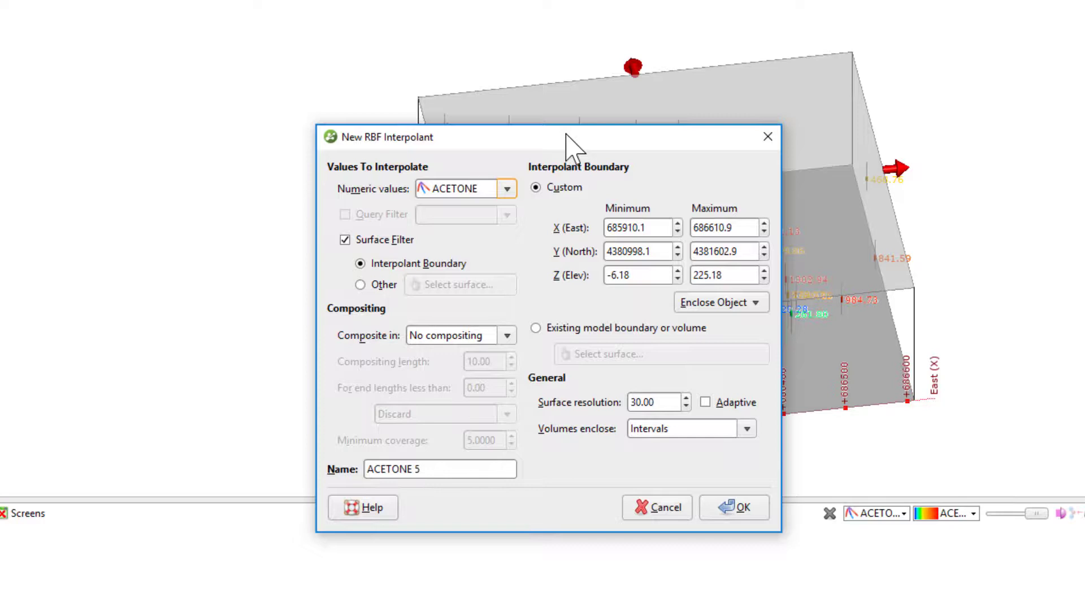
pyautogui.click(506, 190)
pyautogui.click(518, 262)
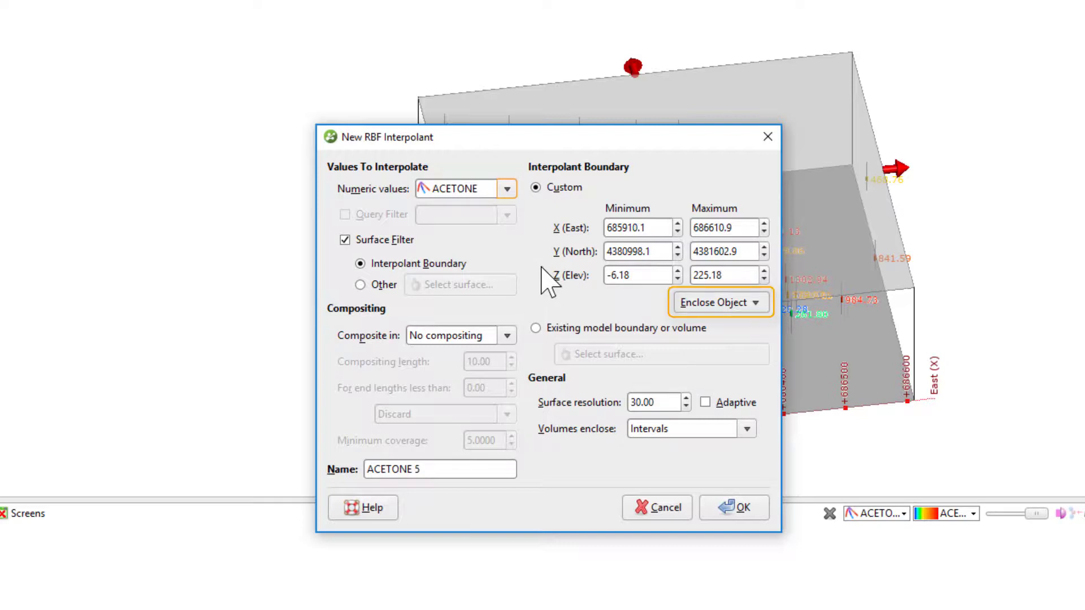
# Enclose the model boundary around the Screens data and edit the surface resolution
pyautogui.click(714, 305)
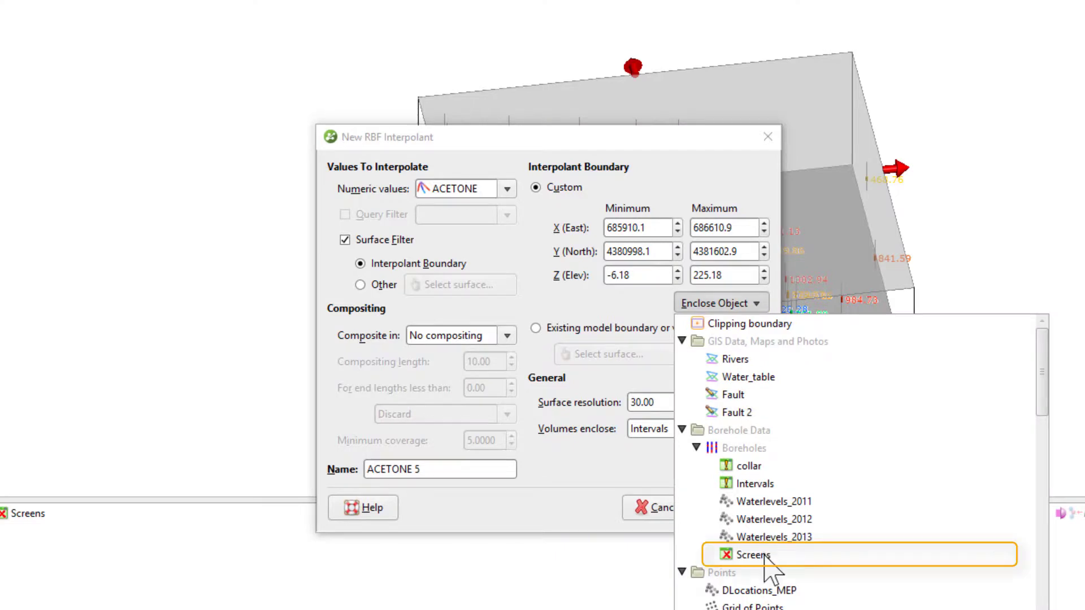
pyautogui.click(700, 557)
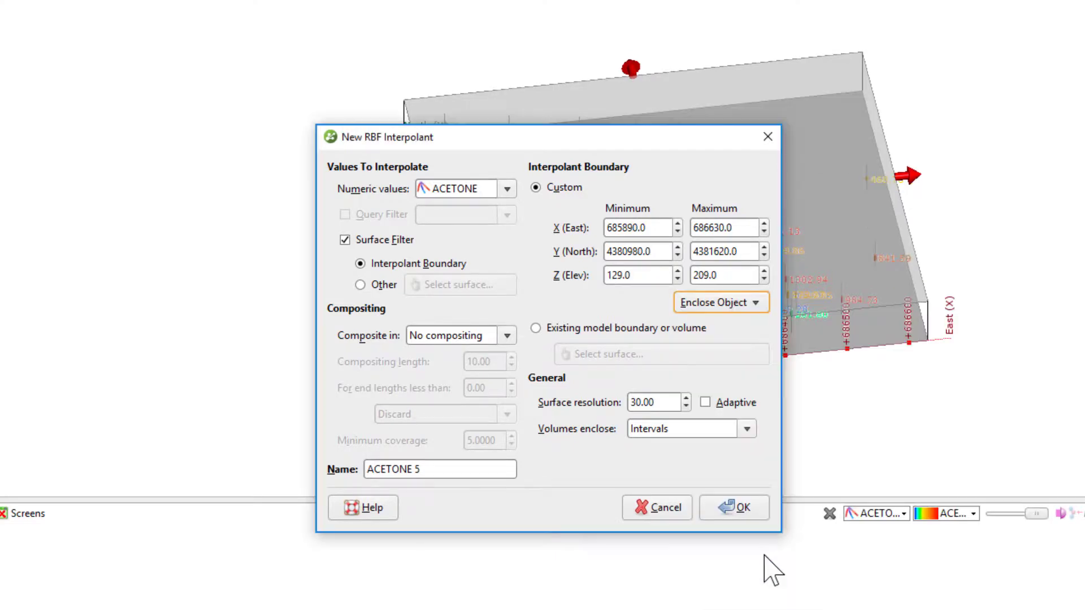
pyautogui.click(634, 399)
pyautogui.press('BackSpace')
pyautogui.write('3')
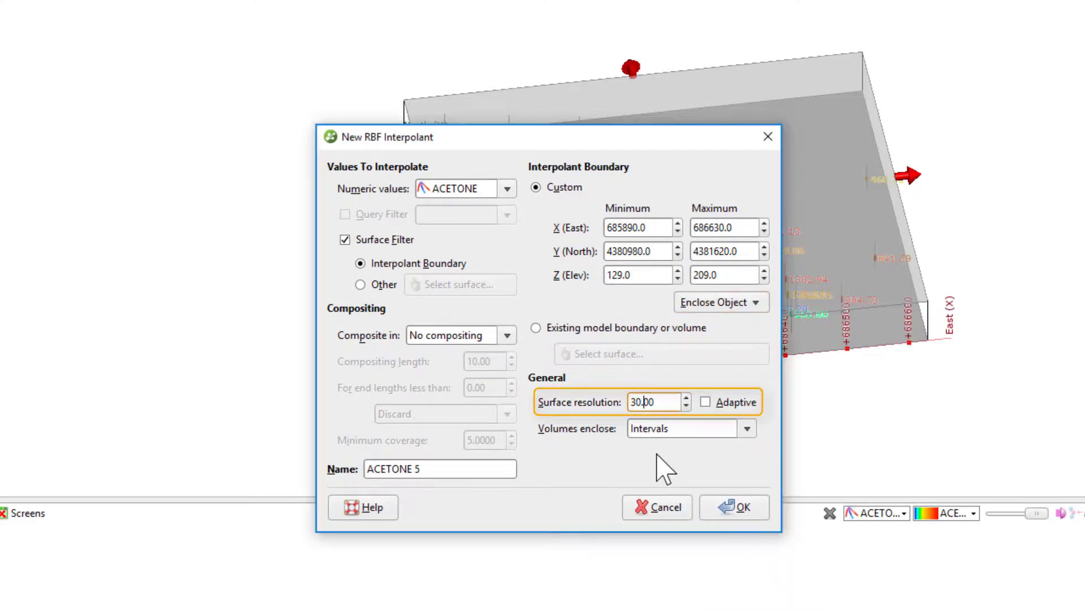
pyautogui.press('BackSpace')
# Create the ACETONE model at resolution 10 and display its four isosurface shells beside the Screens
pyautogui.write('1')
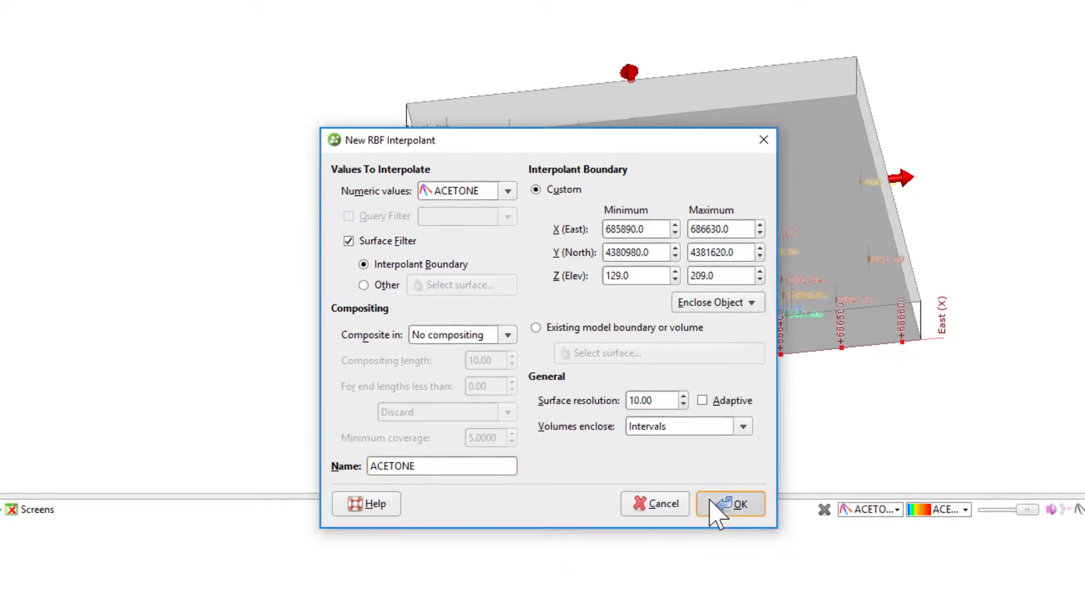
pyautogui.click(729, 508)
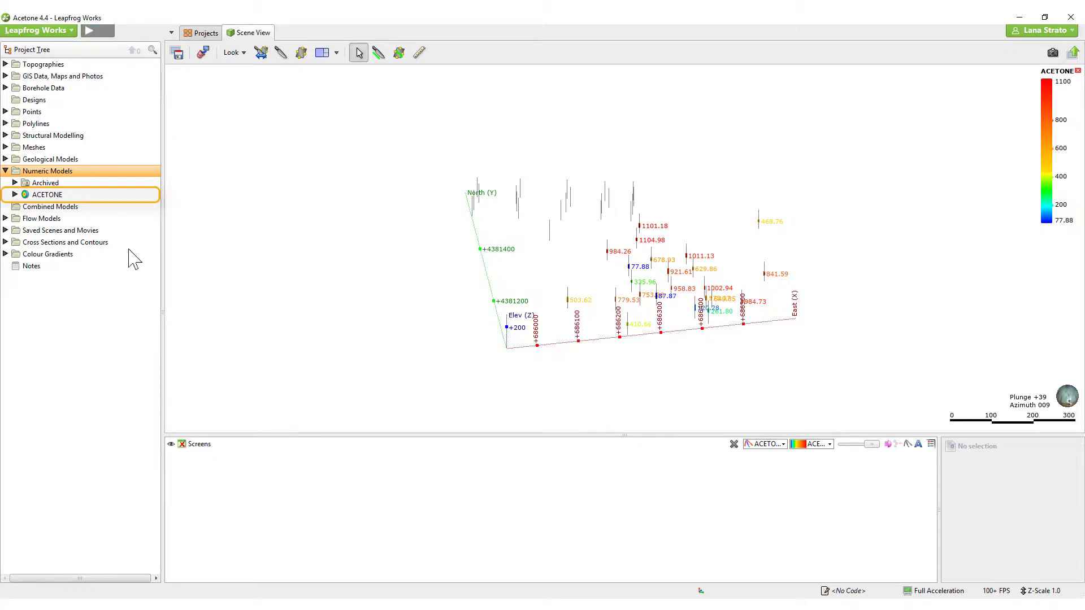
pyautogui.moveTo(46, 194); pyautogui.dragTo(442, 249)
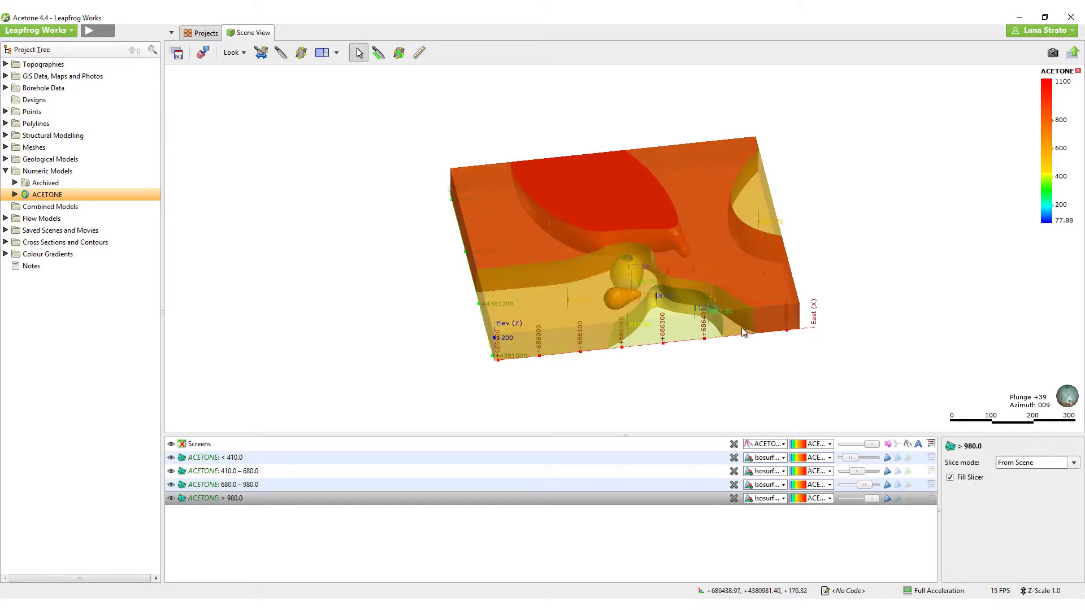
pyautogui.moveTo(631, 339)
pyautogui.mouseDown()
pyautogui.moveTo(468, 274)
pyautogui.moveTo(603, 340)
pyautogui.moveTo(651, 337)
pyautogui.mouseUp()
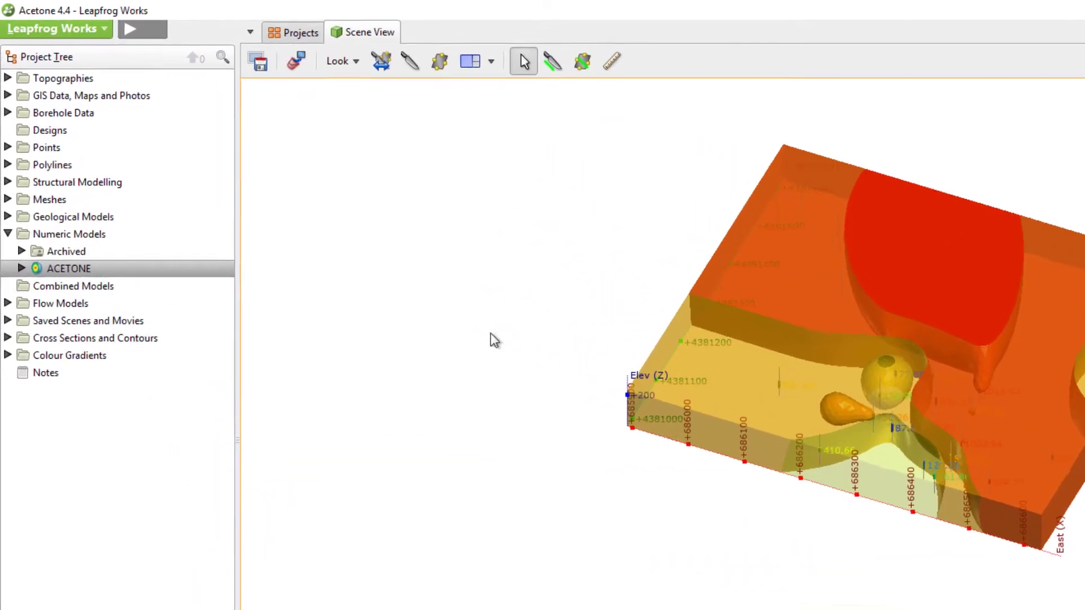
# Add a lateral extent to the ACETONE boundary from the GRAVEL output volume
pyautogui.click(22, 275)
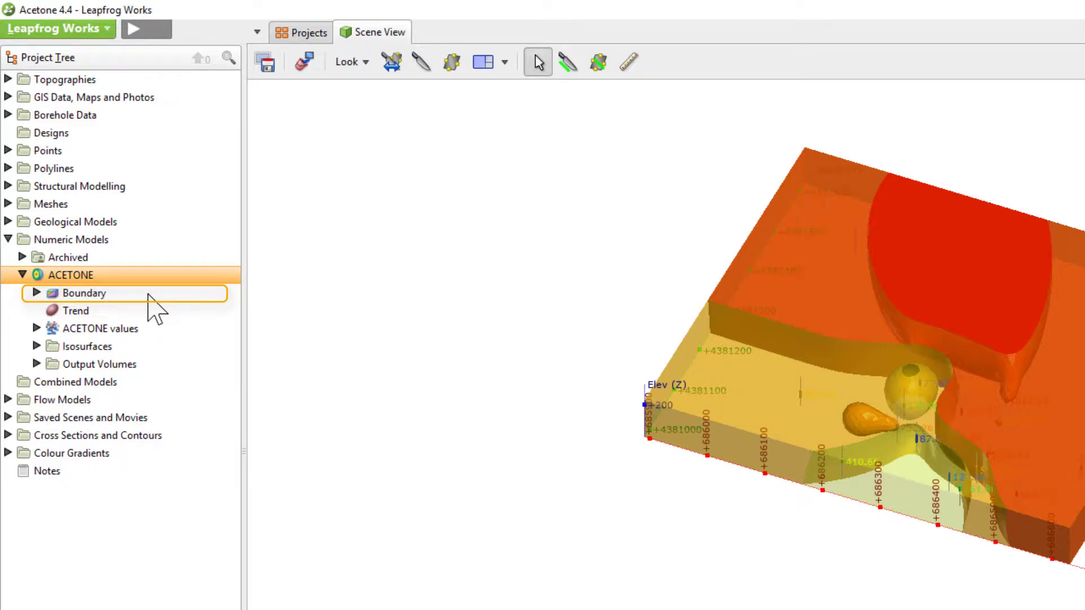
pyautogui.rightClick(149, 295)
pyautogui.moveTo(272, 331)
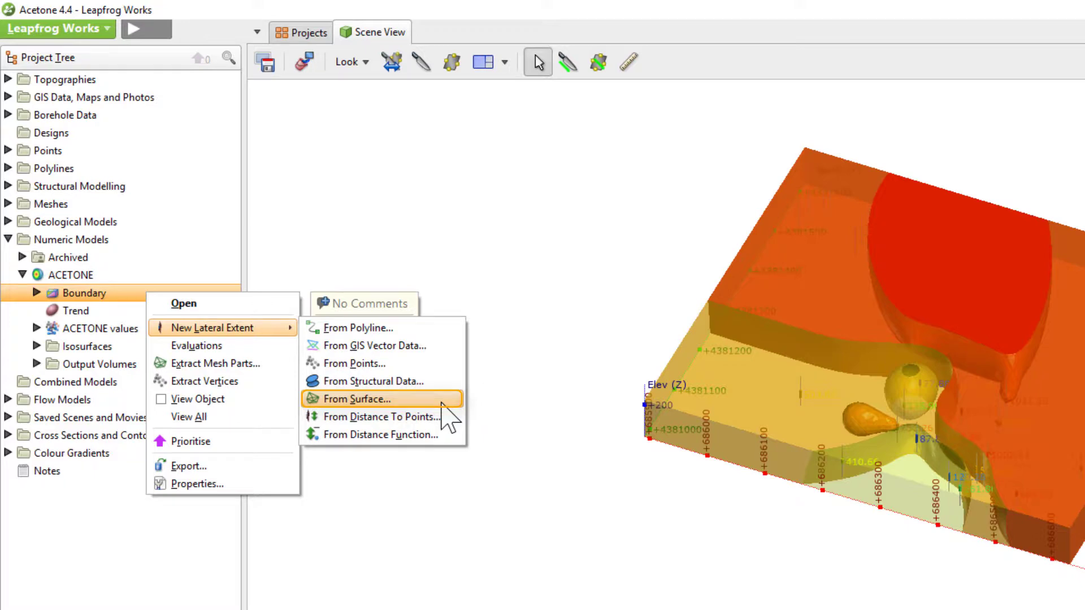
pyautogui.click(442, 403)
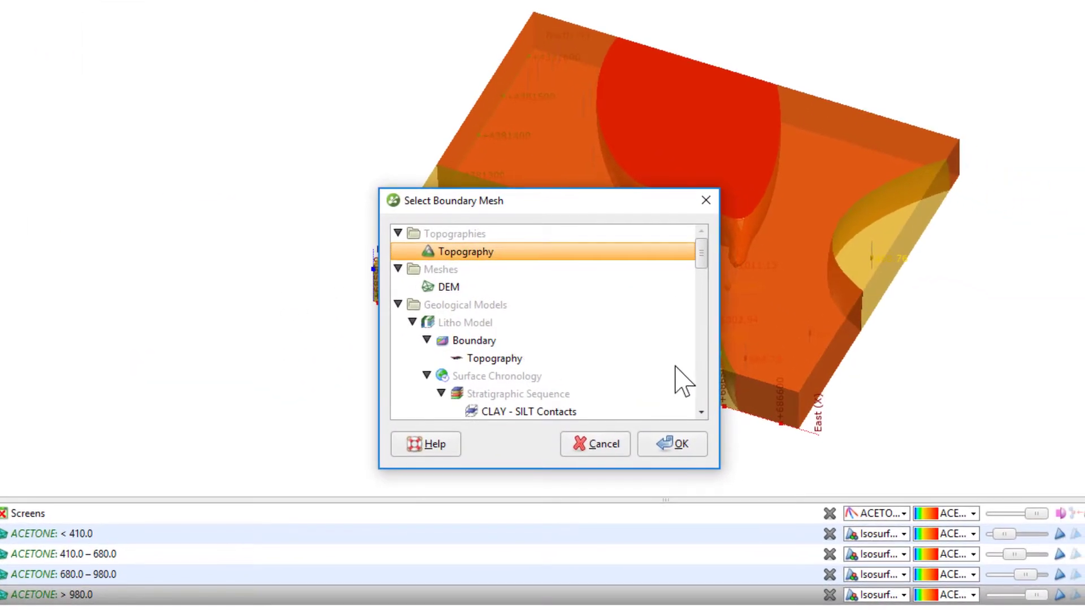
pyautogui.scroll(-4, 680, 376)
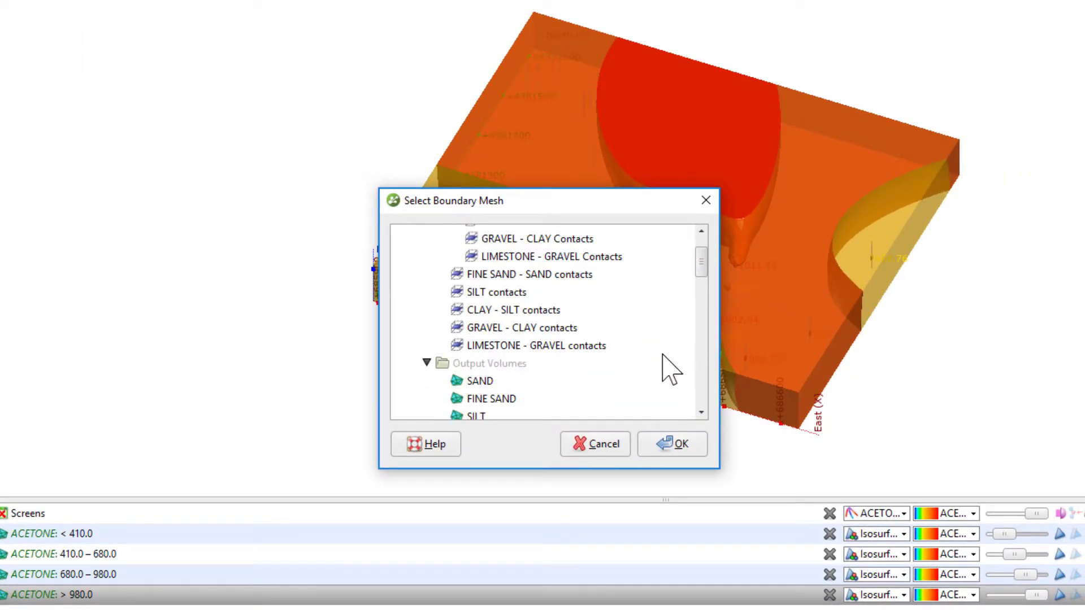
pyautogui.scroll(-1, 633, 373)
pyautogui.click(499, 388)
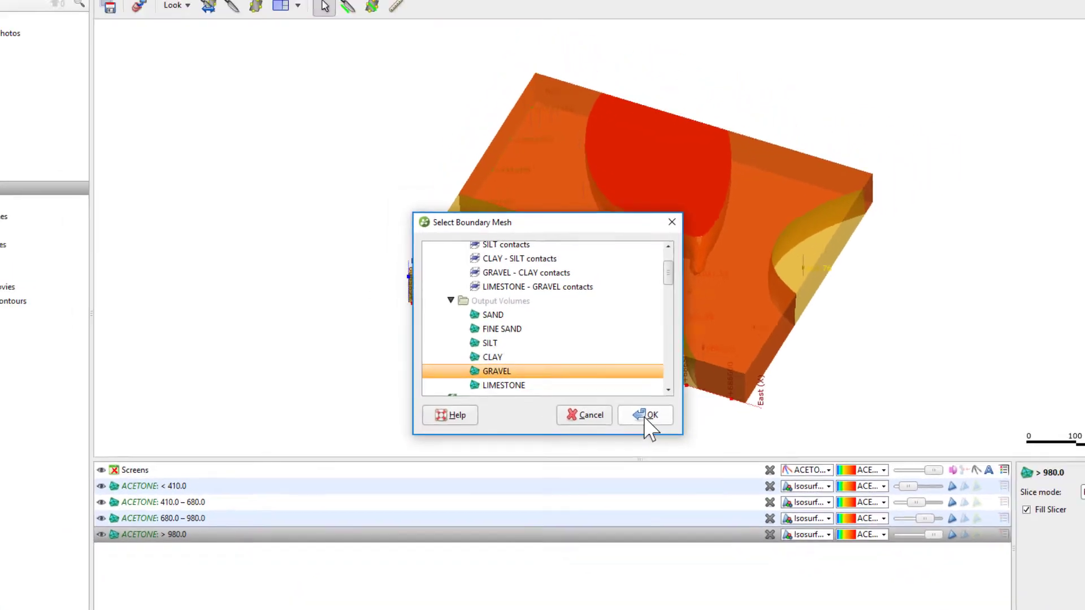
pyautogui.click(673, 445)
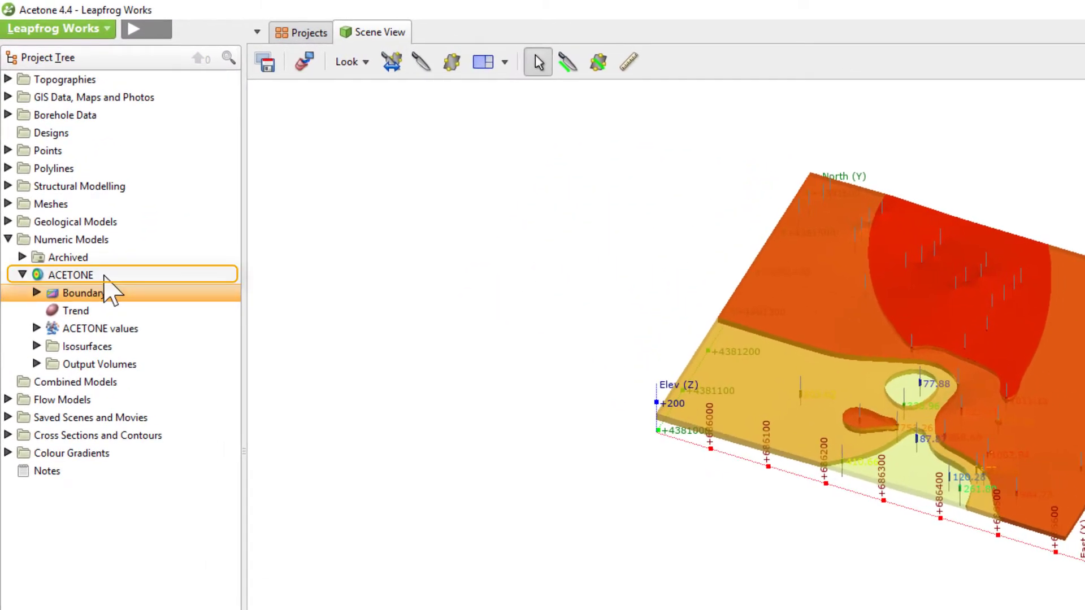
# Open the ACETONE interpolant settings on the Outputs page
pyautogui.doubleClick(105, 275)
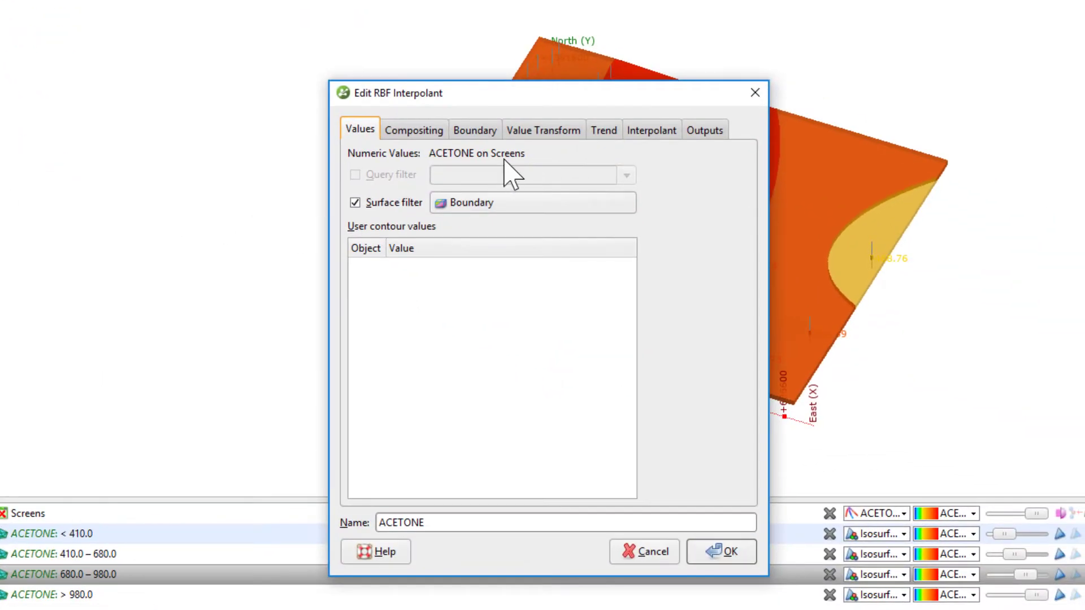
pyautogui.click(603, 130)
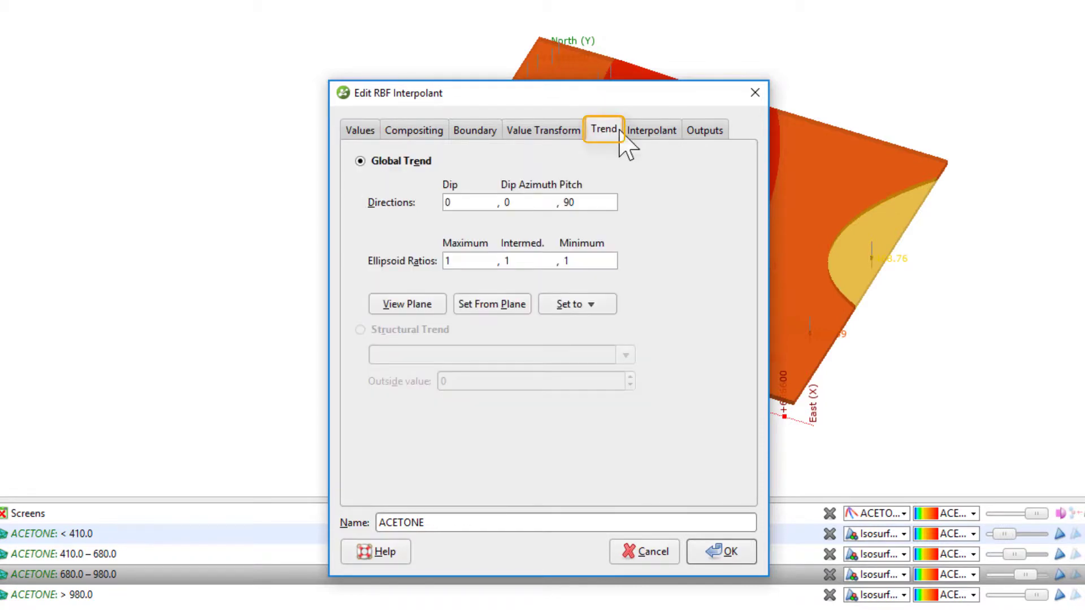
pyautogui.click(651, 131)
pyautogui.click(711, 130)
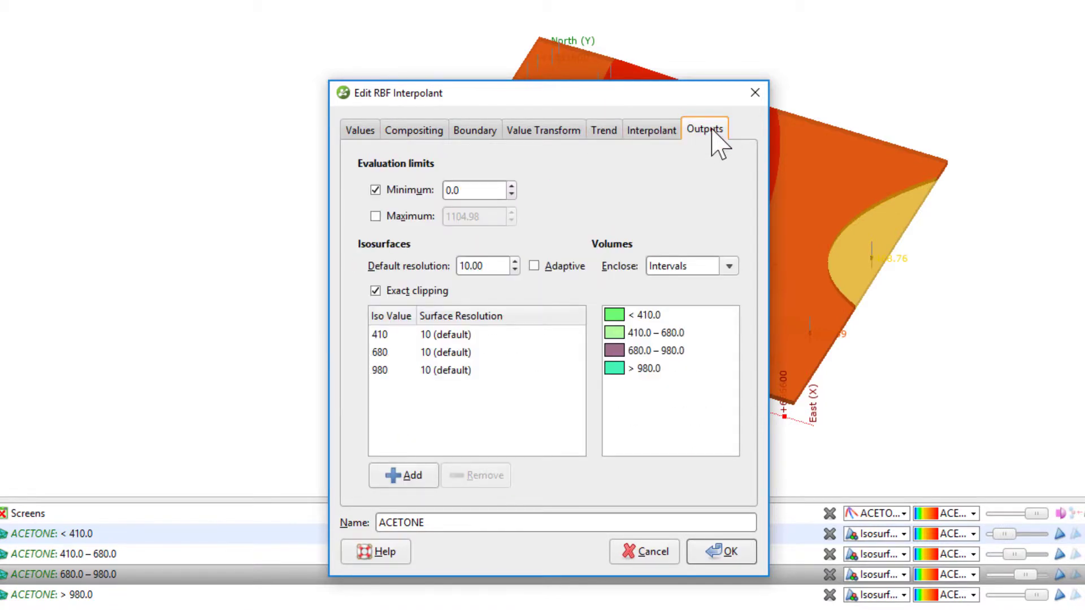
# Change the iso values from 410, 680, 980 to 300, 500, 700 and add 900
pyautogui.click(387, 335)
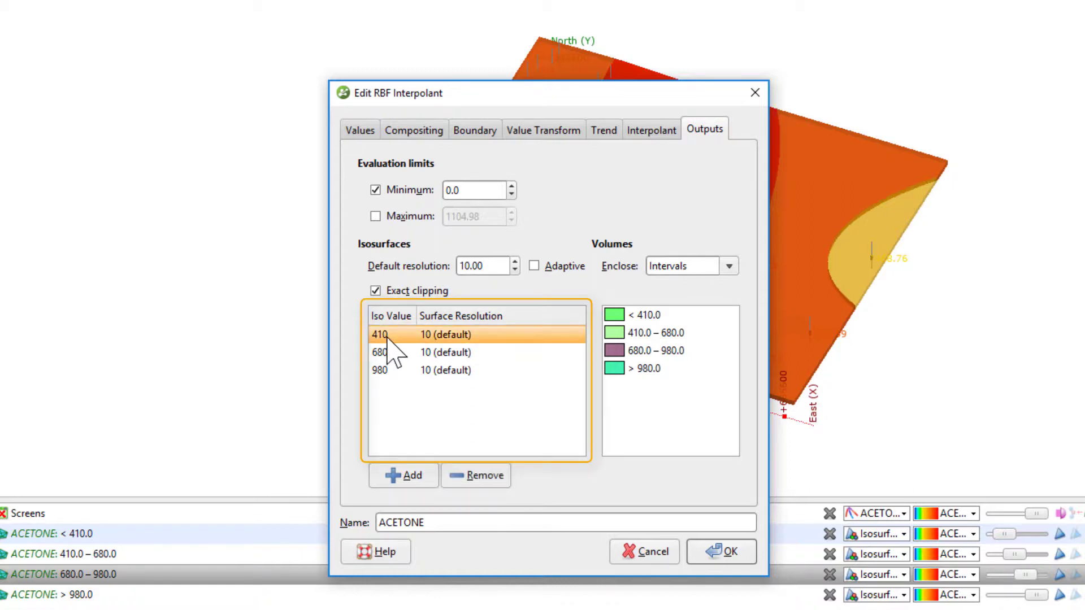
pyautogui.doubleClick(387, 335)
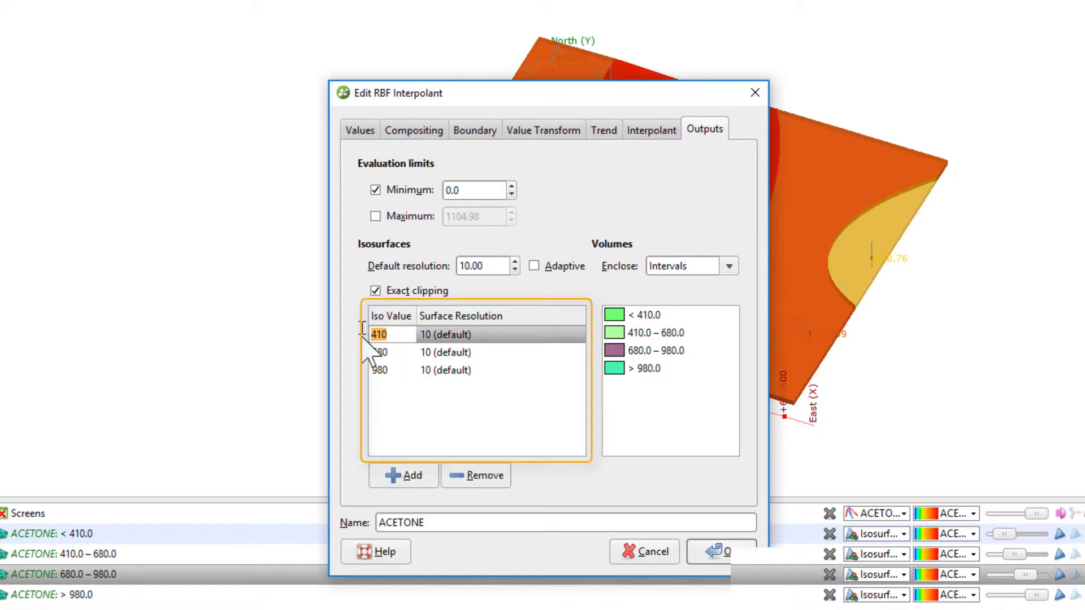
pyautogui.write('300')
pyautogui.click(379, 352)
pyautogui.doubleClick(379, 350)
pyautogui.write('500')
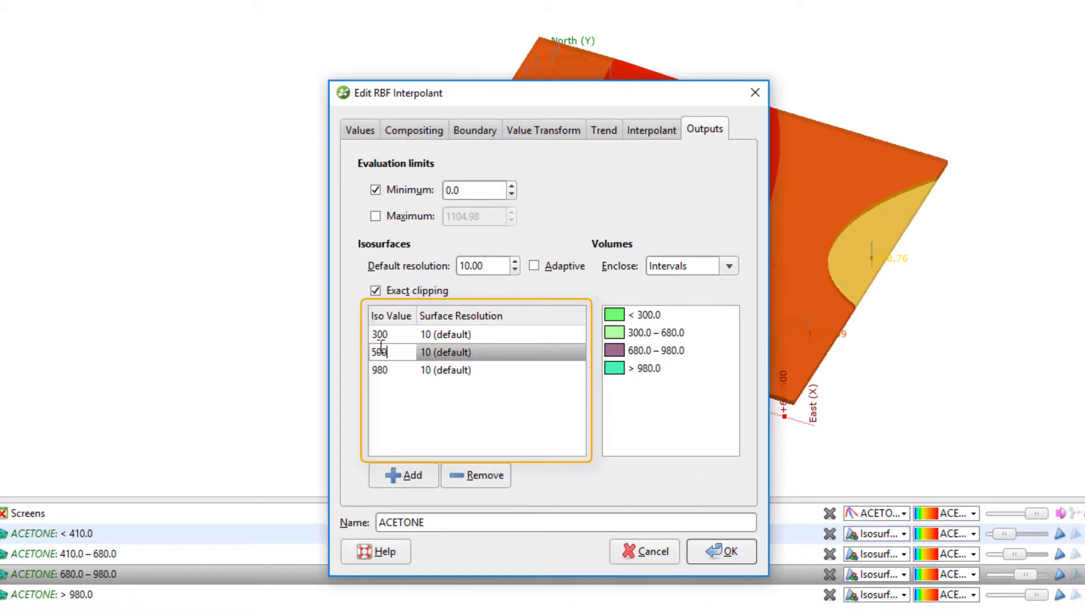
pyautogui.click(380, 370)
pyautogui.doubleClick(380, 370)
pyautogui.write('700')
pyautogui.click(407, 477)
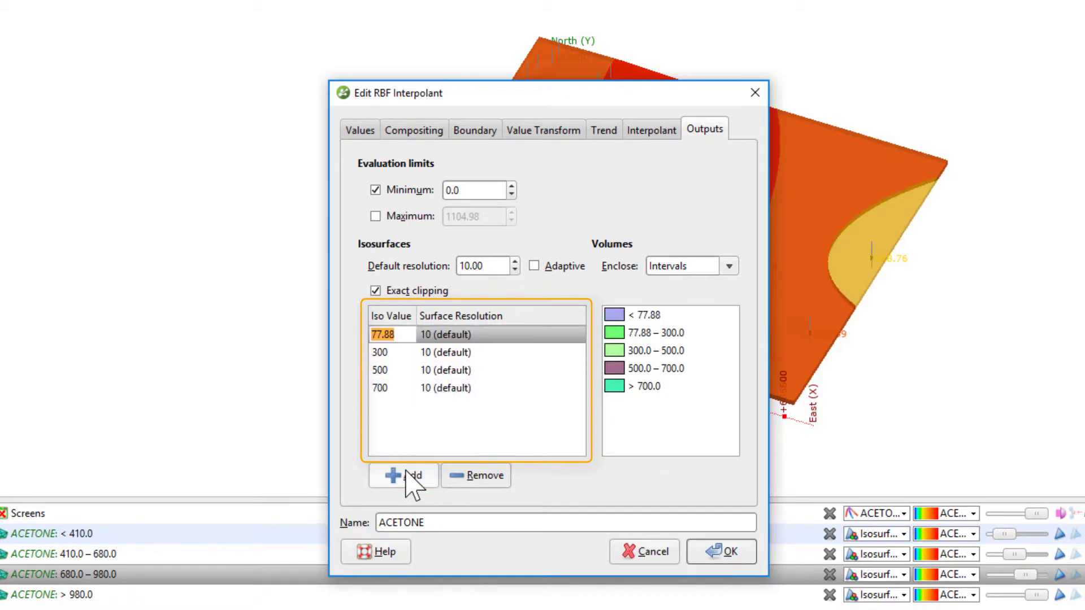
pyautogui.write('900')
pyautogui.press('Return')
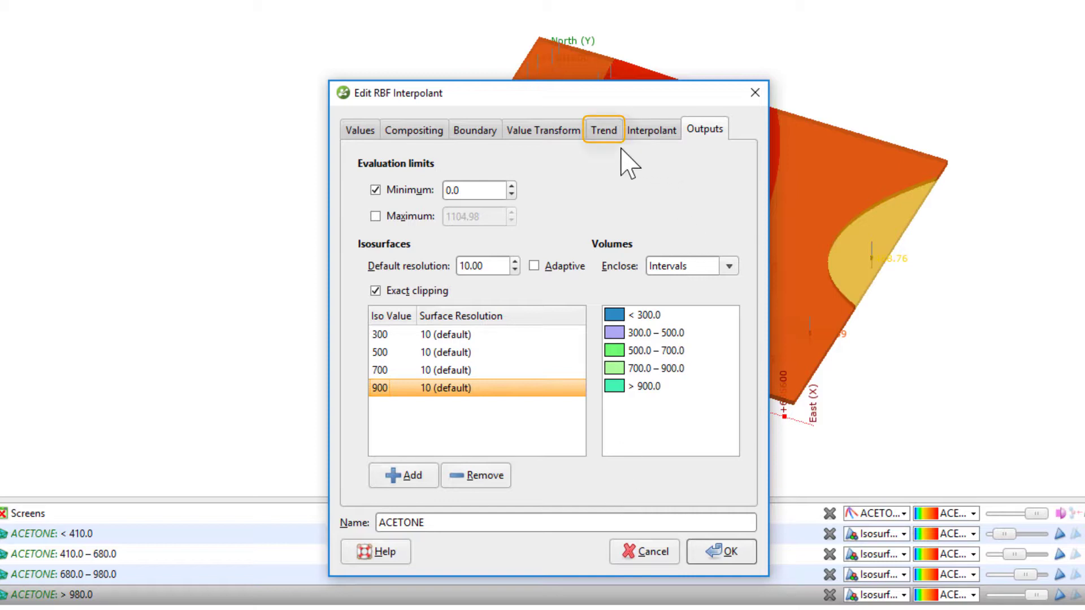
# Add a flat dip-0 reference plane from an east-looking view for the ACETONE trend, then view from above
pyautogui.click(603, 130)
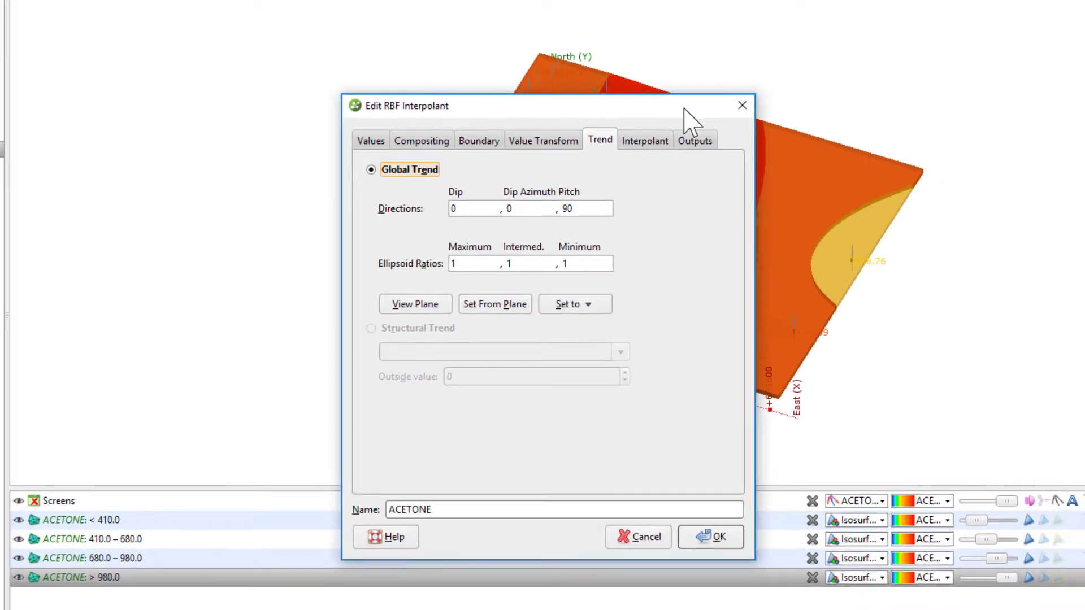
pyautogui.moveTo(699, 94); pyautogui.dragTo(394, 88)
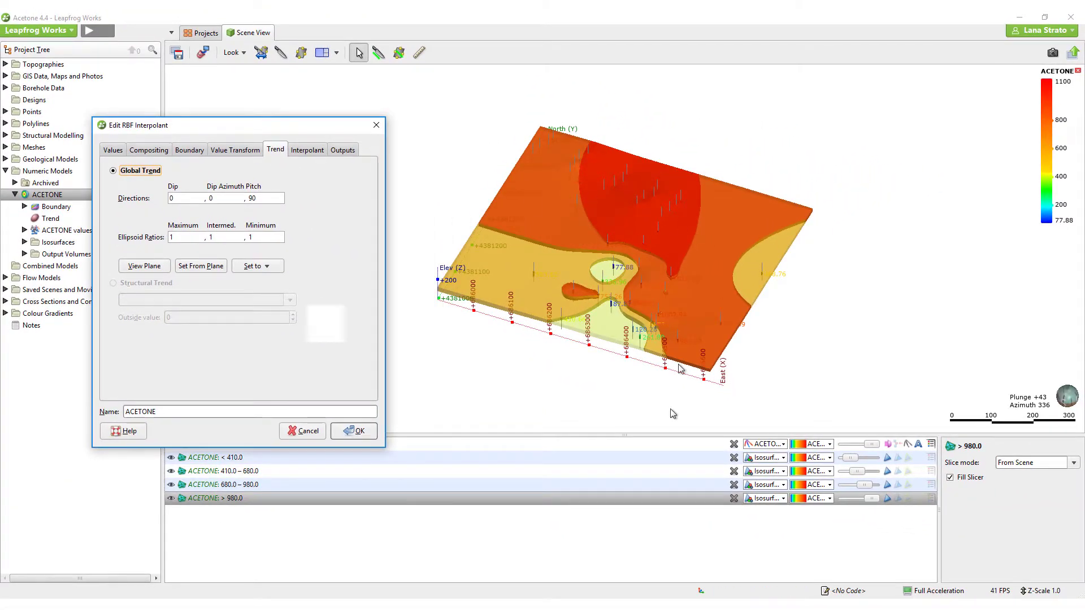
pyautogui.moveTo(702, 225); pyautogui.dragTo(838, 309)
pyautogui.press('e')
pyautogui.click(301, 52)
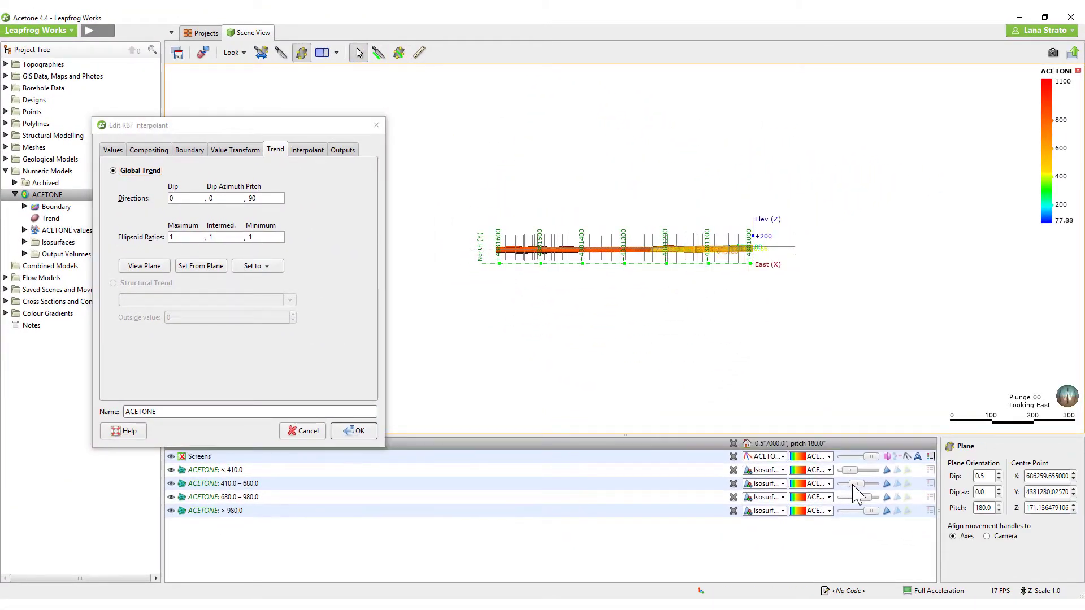
pyautogui.scroll(-1, 986, 475)
pyautogui.moveTo(814, 418); pyautogui.dragTo(453, 276)
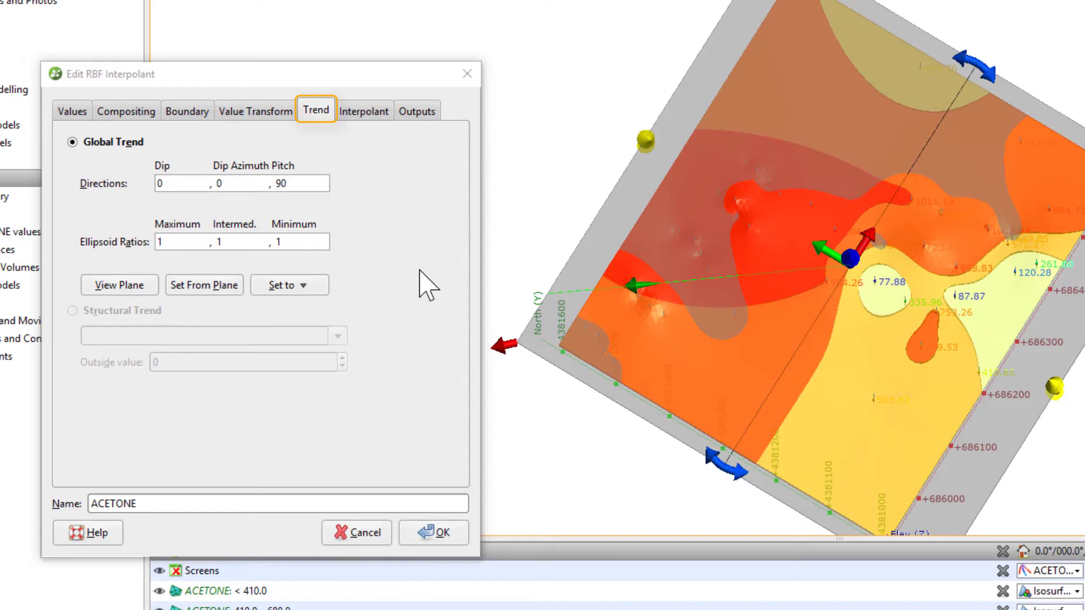
# Set the ACETONE global trend from the plane: pitch 52.79, ellipsoid ratios 3, 1, 1
pyautogui.click(223, 284)
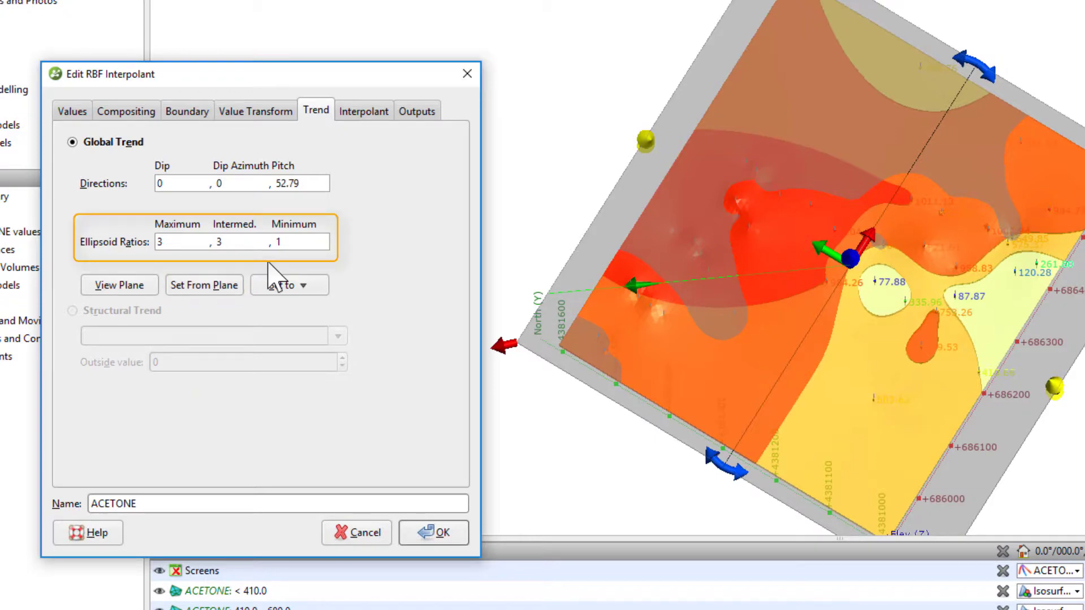
pyautogui.write('1')
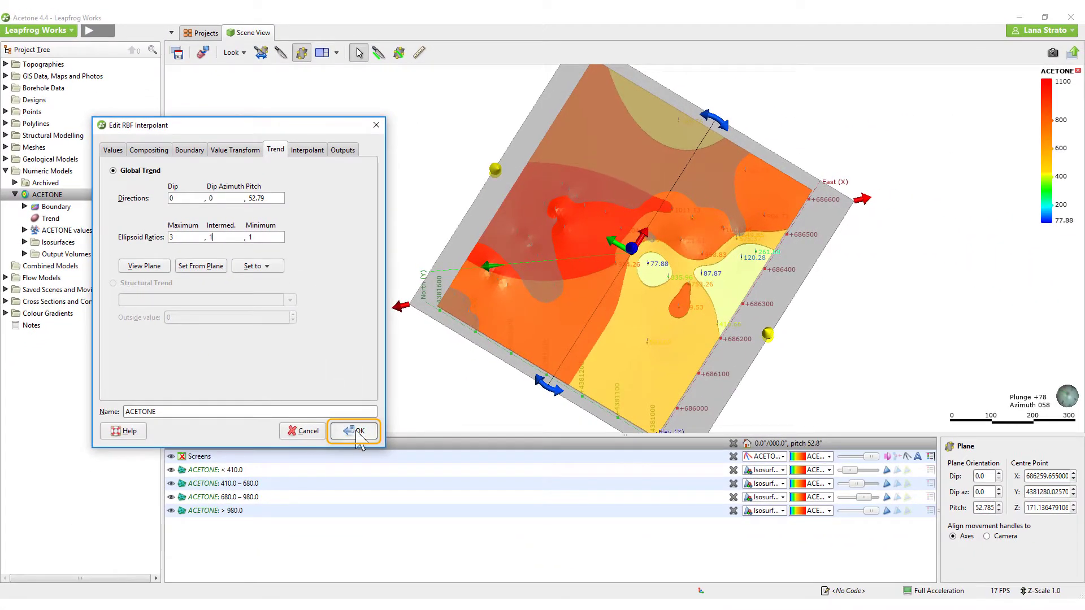
pyautogui.click(433, 532)
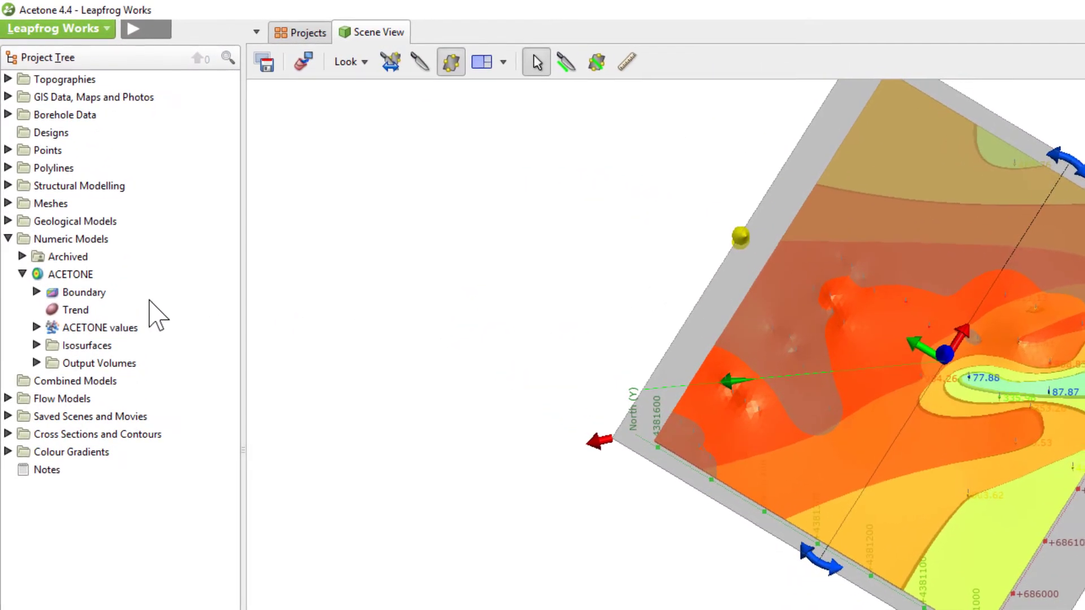
# Copy the ACETONE model and name the copy 'ACETONE Spheroidal'
pyautogui.rightClick(132, 277)
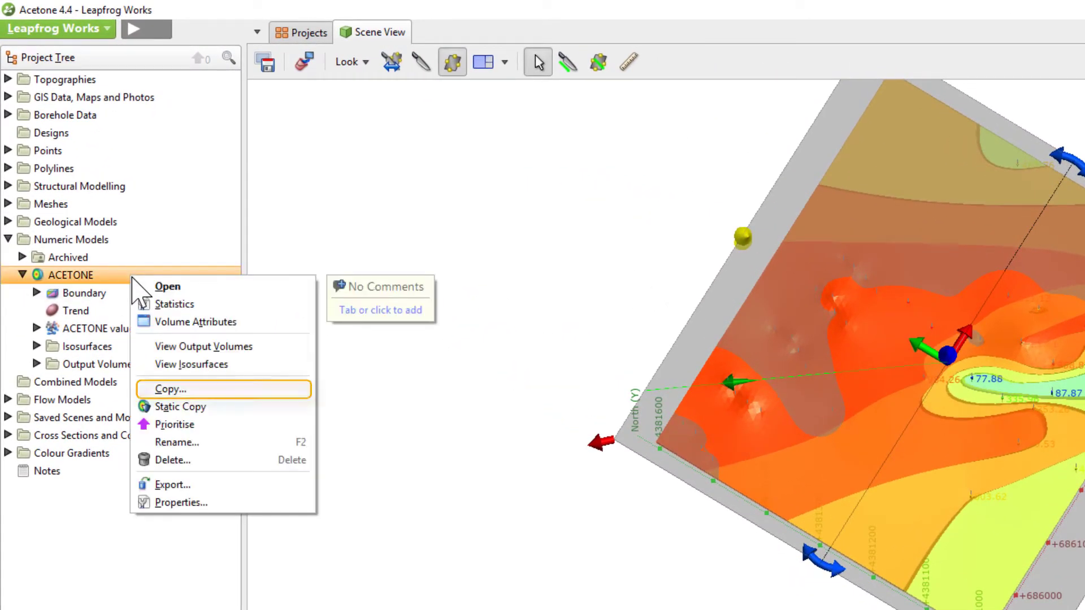
pyautogui.click(247, 390)
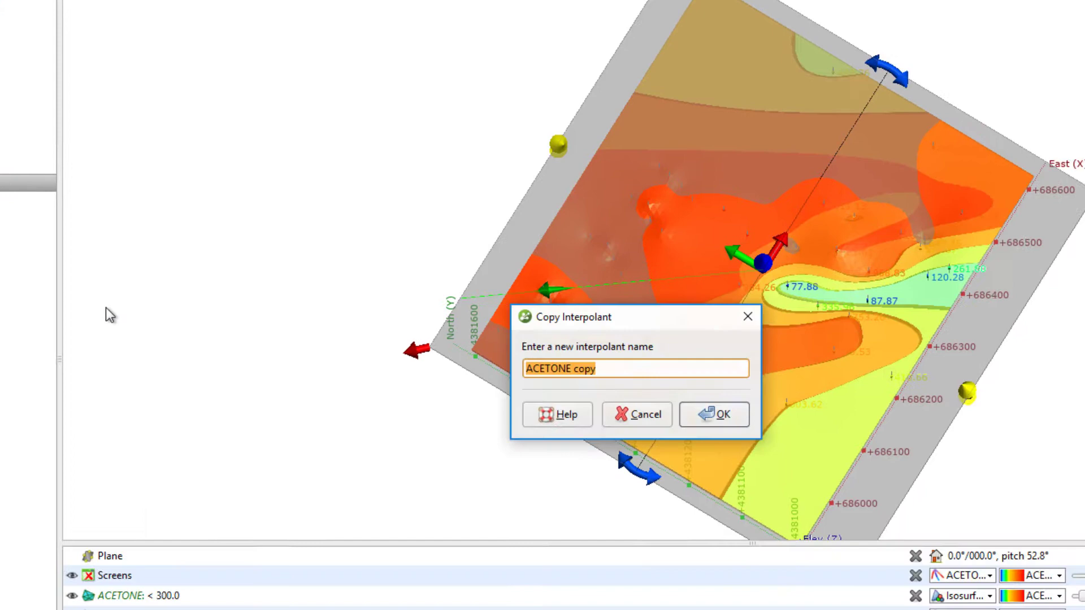
pyautogui.click(540, 317)
pyautogui.press('BackSpace')
pyautogui.press('BackSpace')
pyautogui.press('BackSpace')
pyautogui.press('BackSpace')
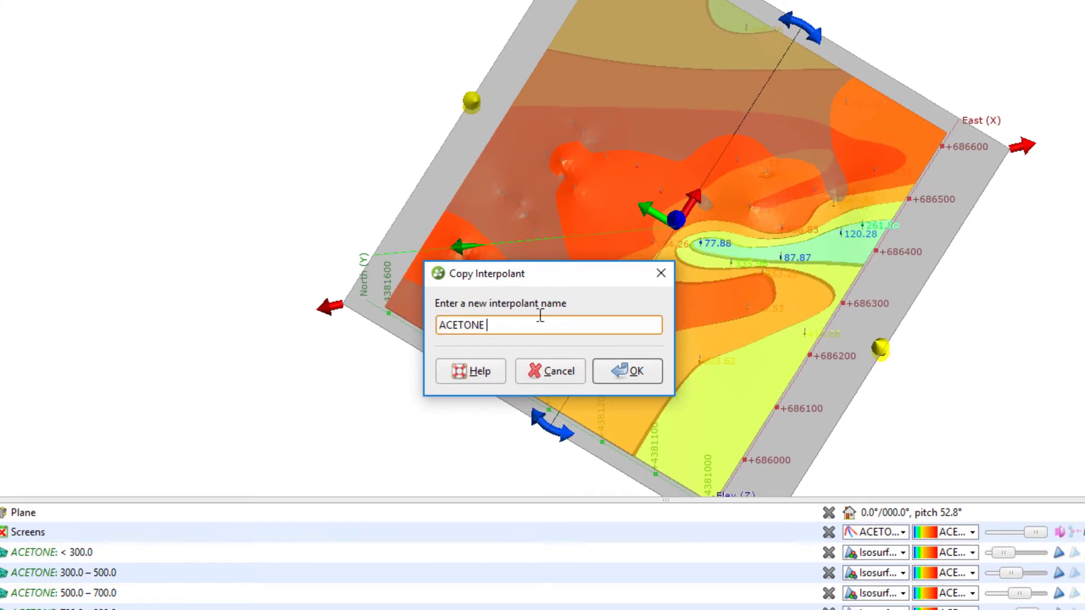
pyautogui.write('Spheroidal')
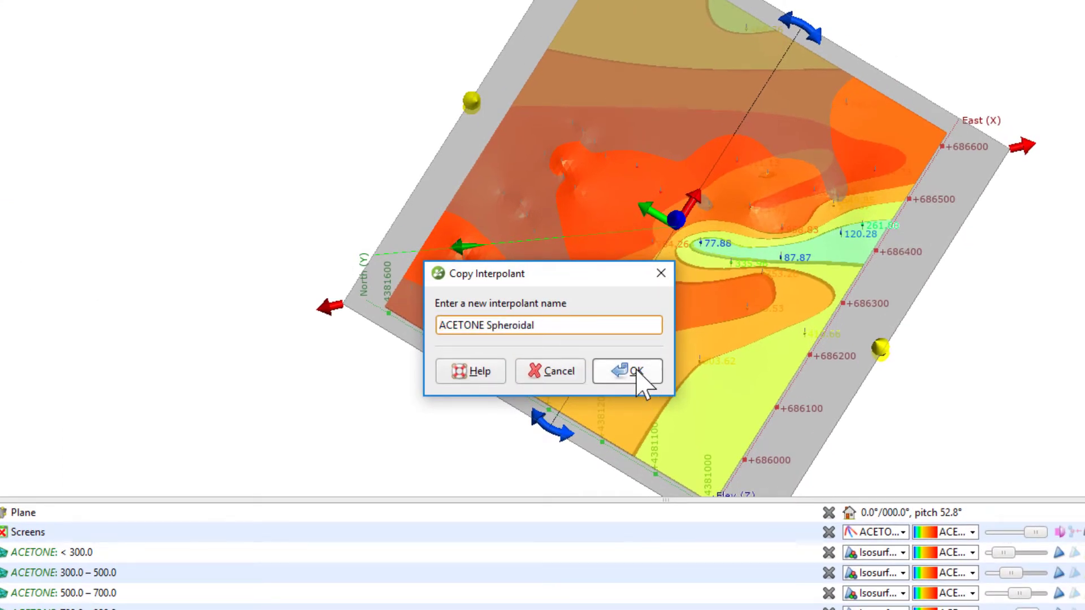
pyautogui.click(630, 373)
# Give ACETONE Spheroidal a Spheroidal interpolant and display it in the 3D scene
pyautogui.doubleClick(134, 358)
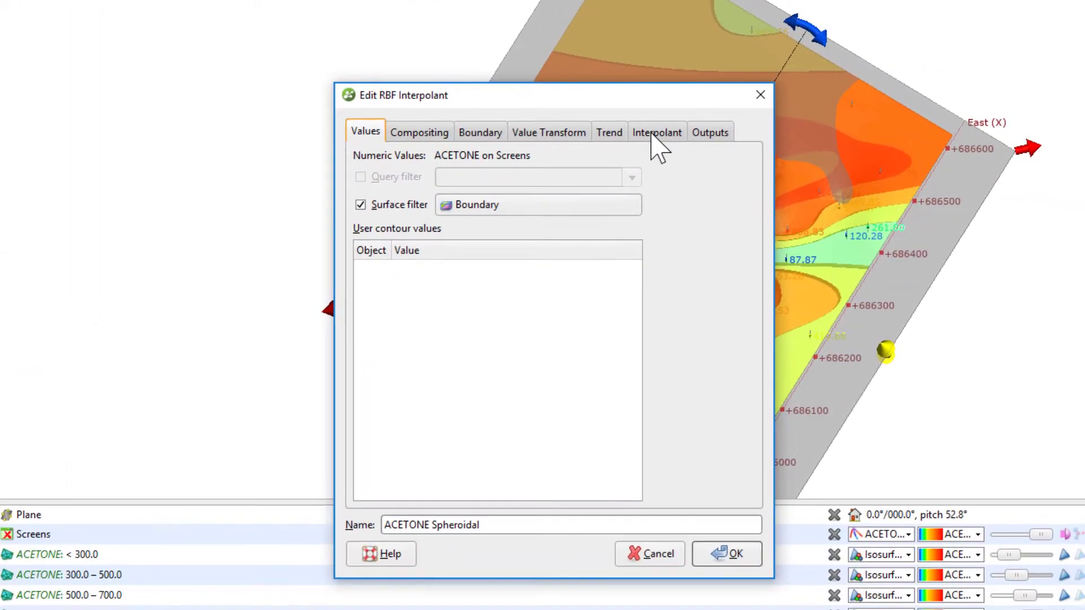
pyautogui.click(919, 255)
pyautogui.click(486, 180)
pyautogui.click(435, 218)
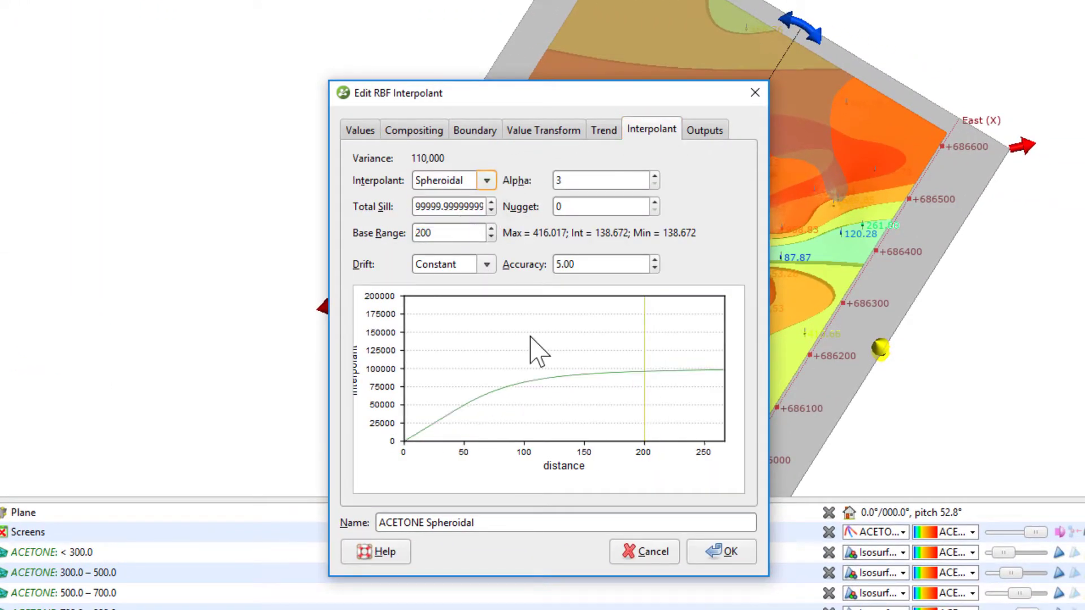
pyautogui.click(722, 552)
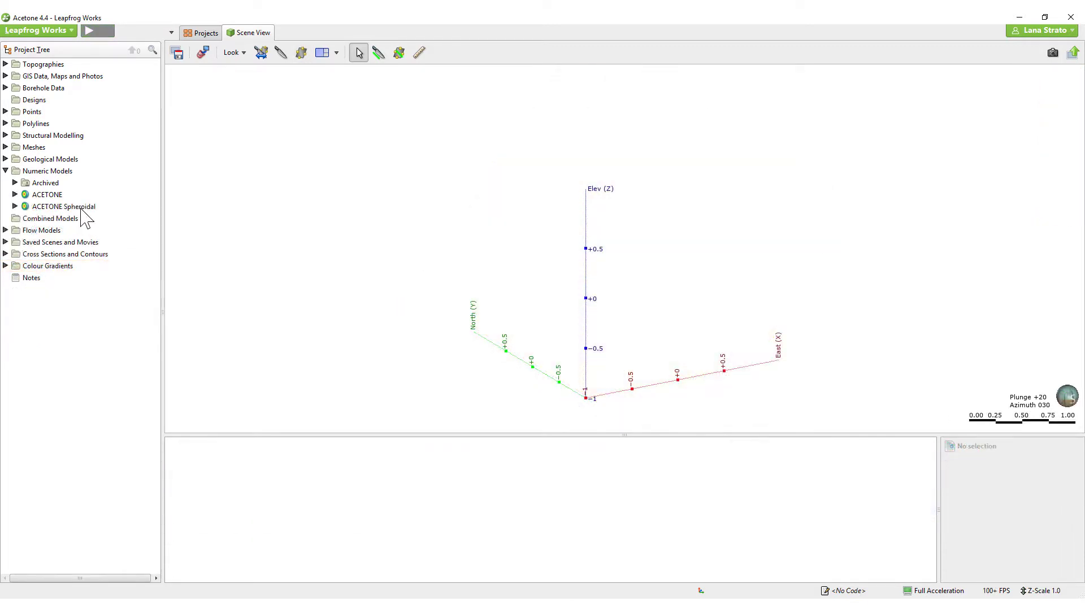
pyautogui.moveTo(62, 207); pyautogui.dragTo(481, 260)
pyautogui.moveTo(561, 275); pyautogui.dragTo(585, 354)
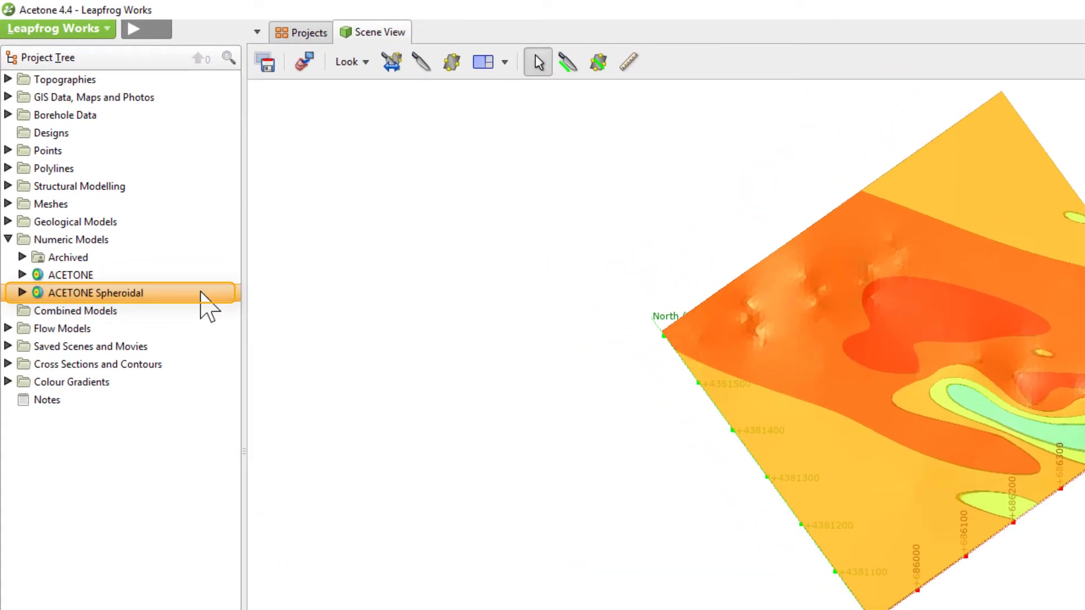
# Copy ACETONE Spheroidal as 'ACETONE Spheroidal - Drift None'
pyautogui.rightClick(134, 207)
pyautogui.click(322, 405)
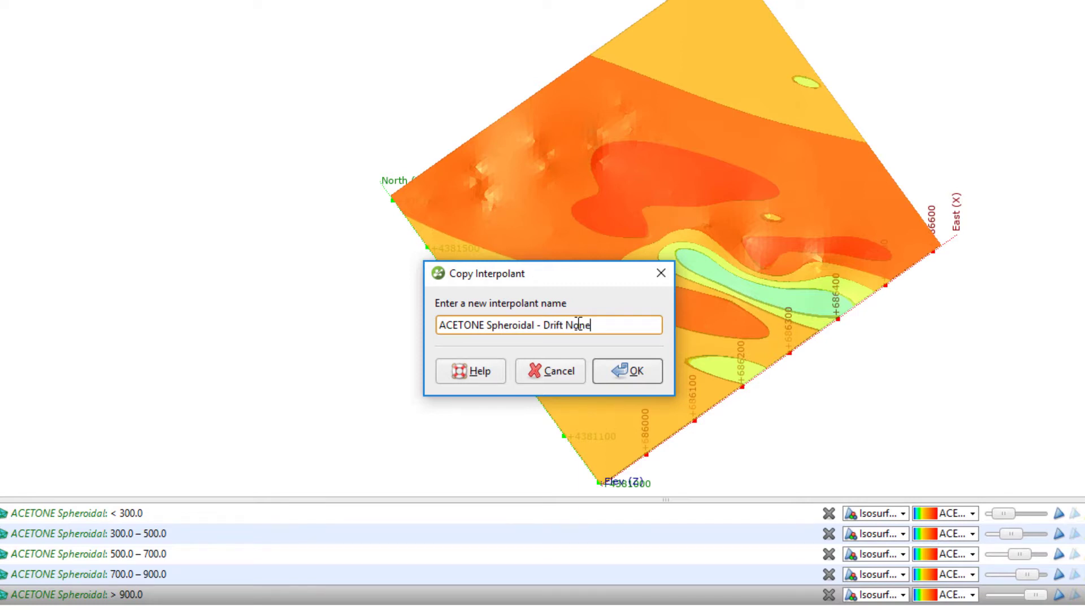
pyautogui.click(627, 370)
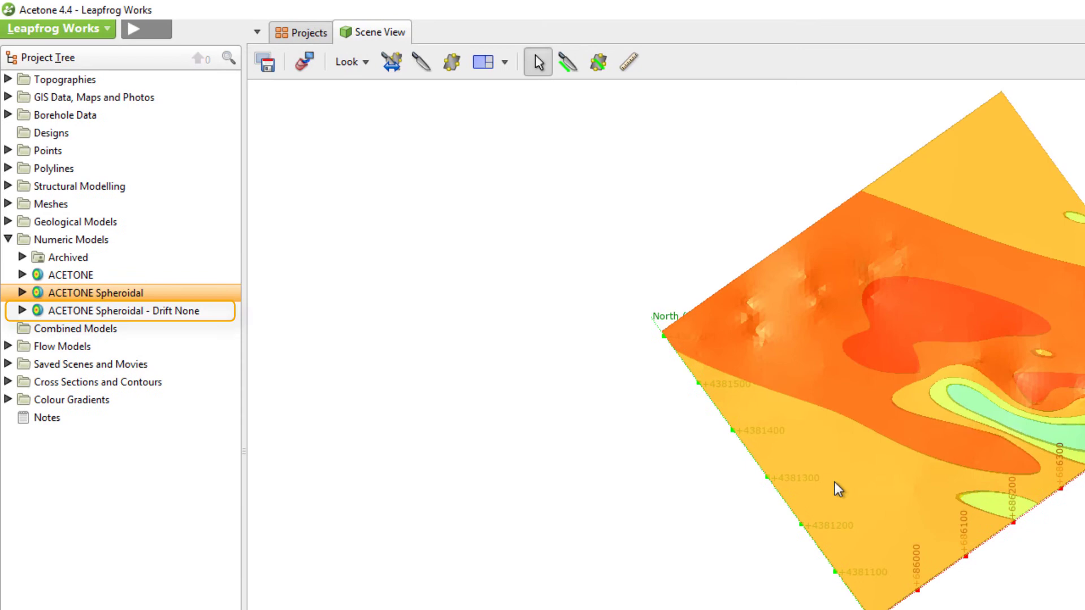
# Set the Drift None copy's interpolant drift to None
pyautogui.doubleClick(195, 315)
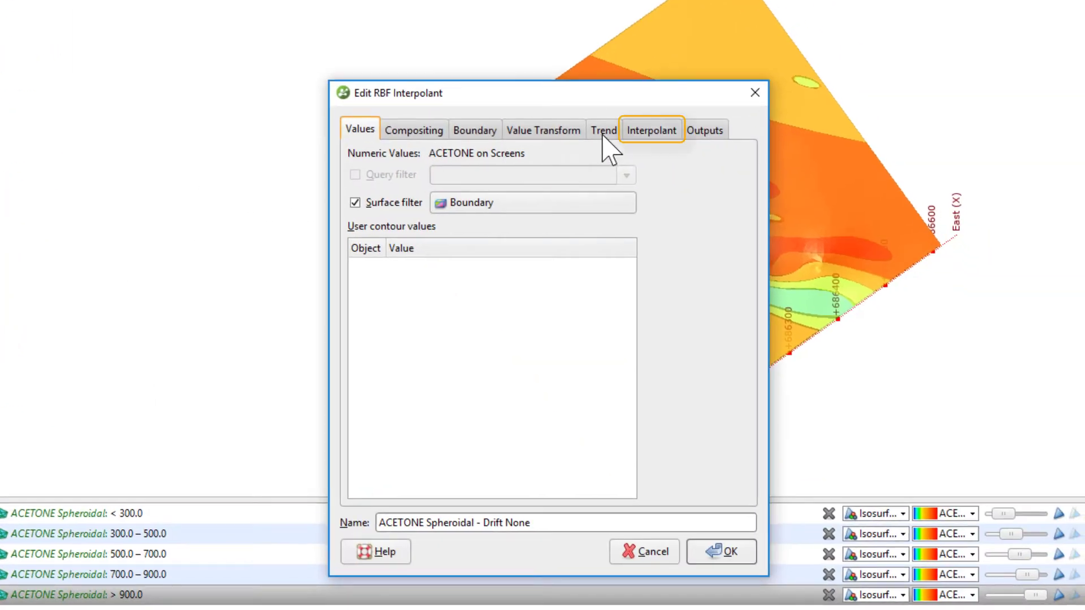
pyautogui.click(909, 274)
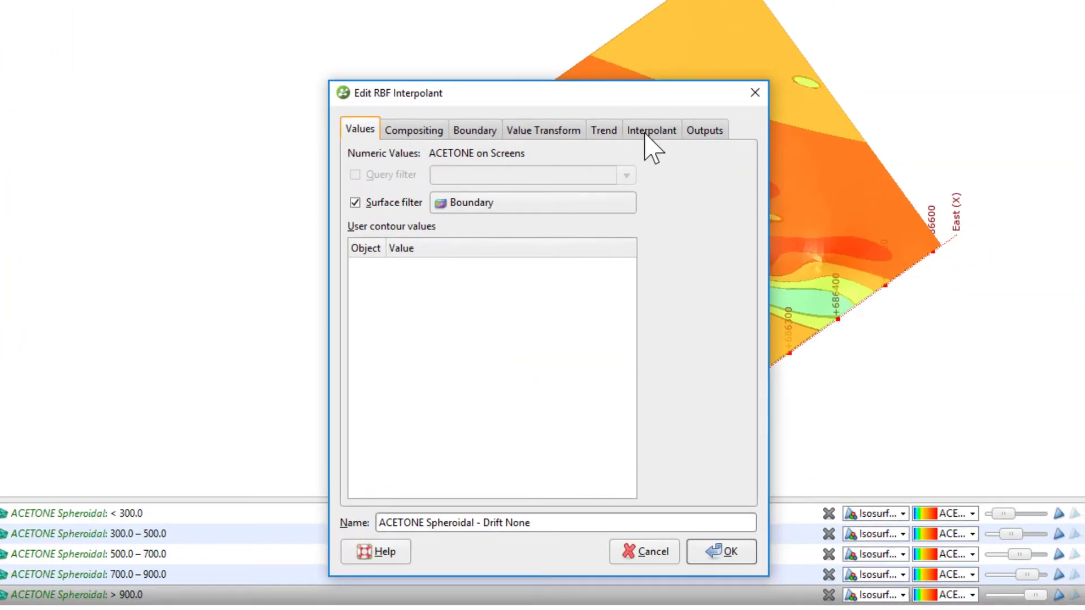
pyautogui.click(486, 264)
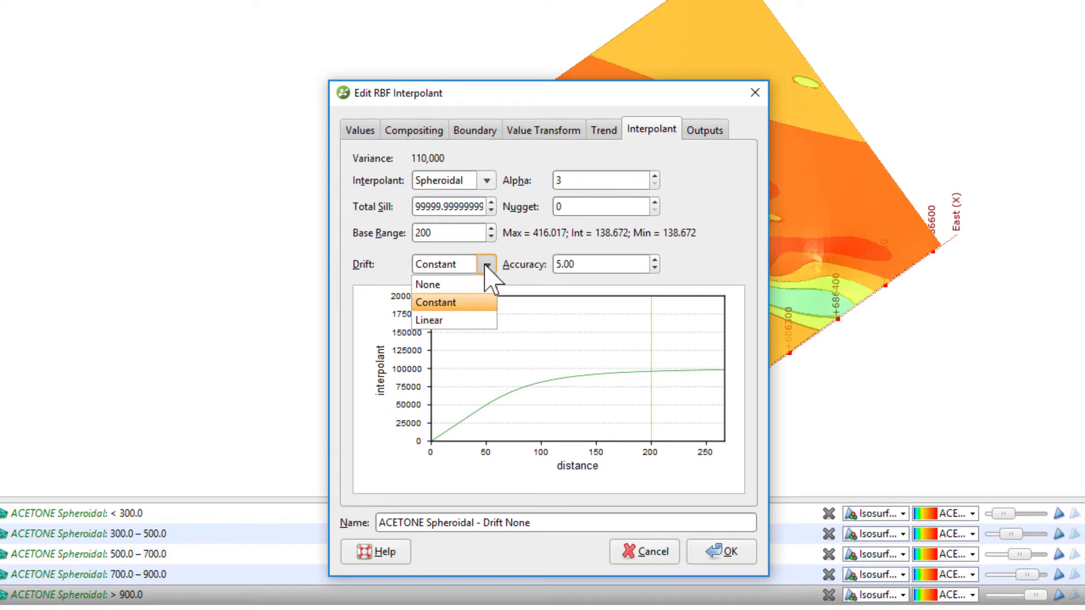
pyautogui.click(462, 284)
pyautogui.click(718, 558)
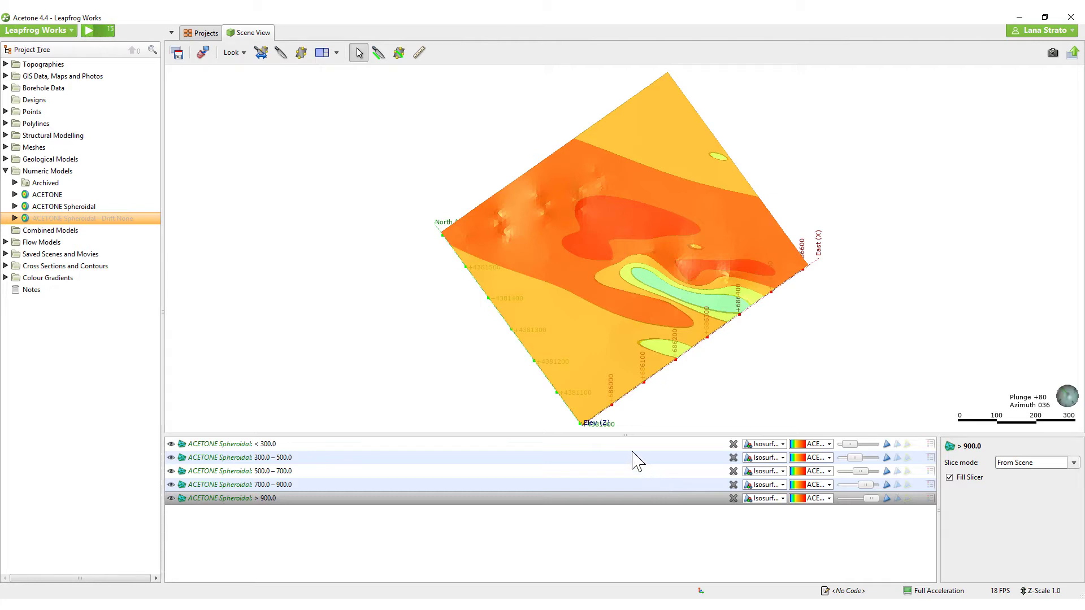
# Clear the scene, show only ACETONE Spheroidal - Drift None, and view it from above and obliquely
pyautogui.click(204, 54)
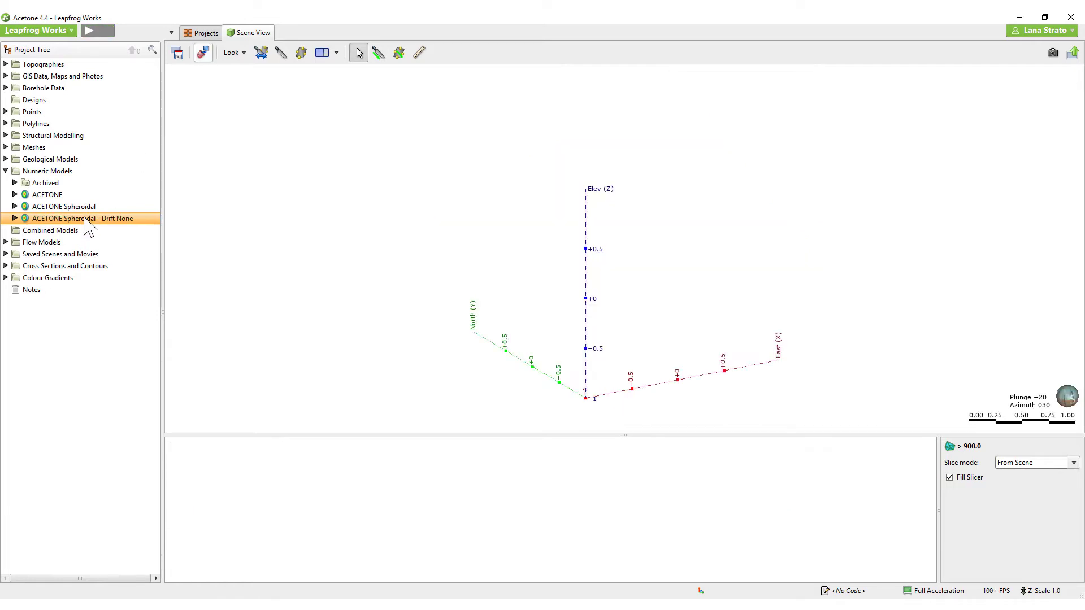
pyautogui.moveTo(140, 221); pyautogui.dragTo(460, 226)
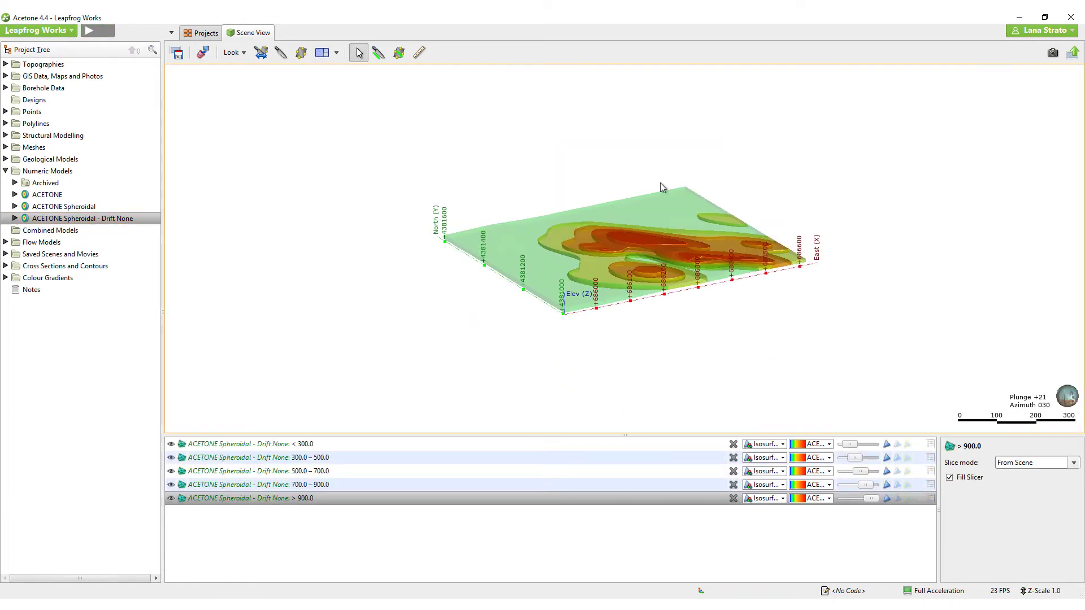
pyautogui.moveTo(660, 229); pyautogui.dragTo(656, 306)
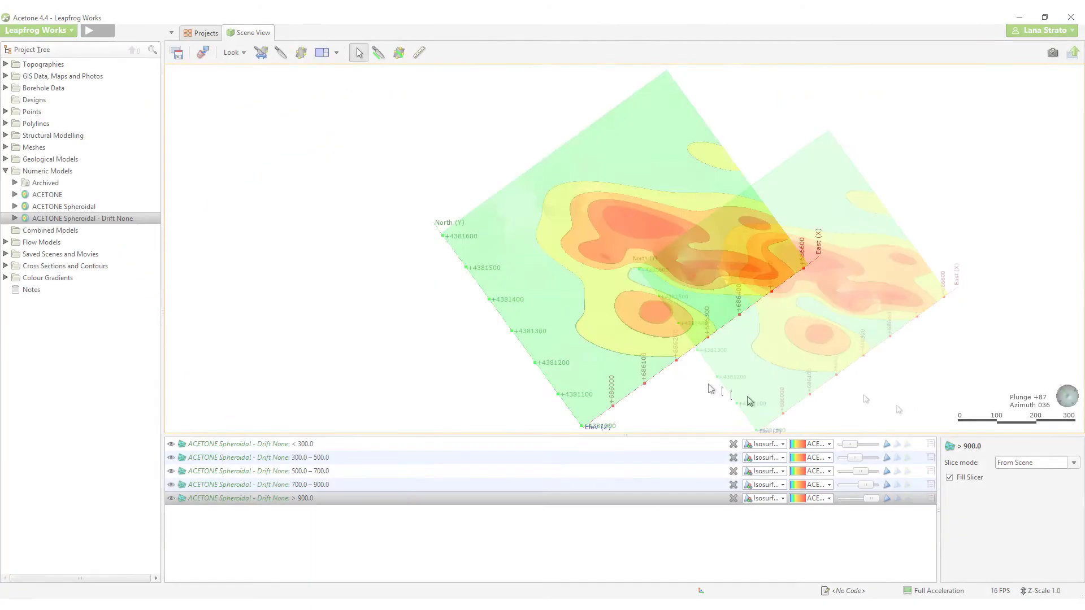
pyautogui.moveTo(747, 407); pyautogui.dragTo(587, 301)
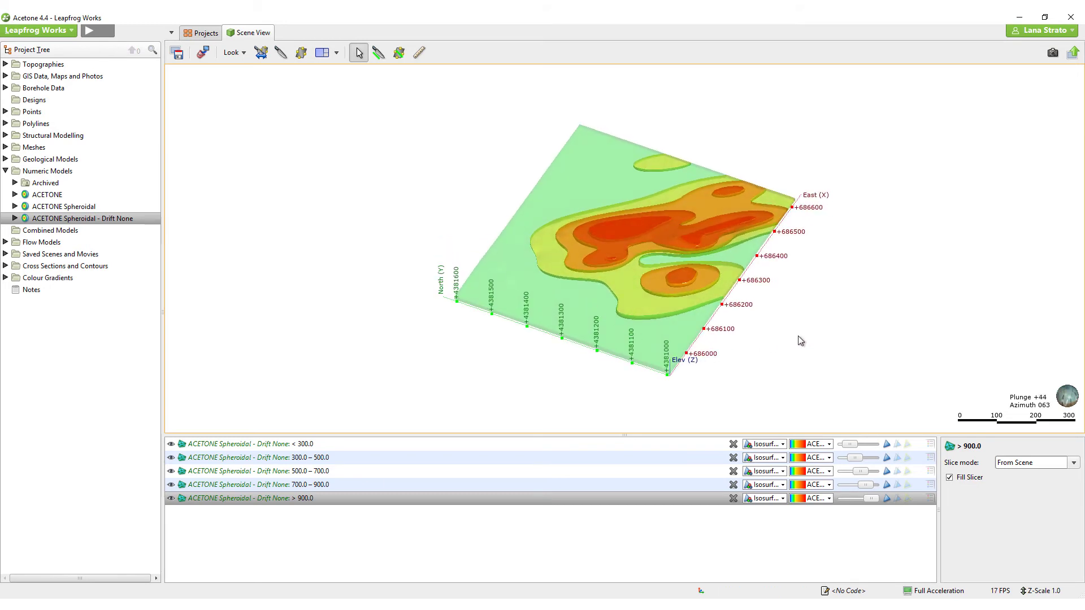